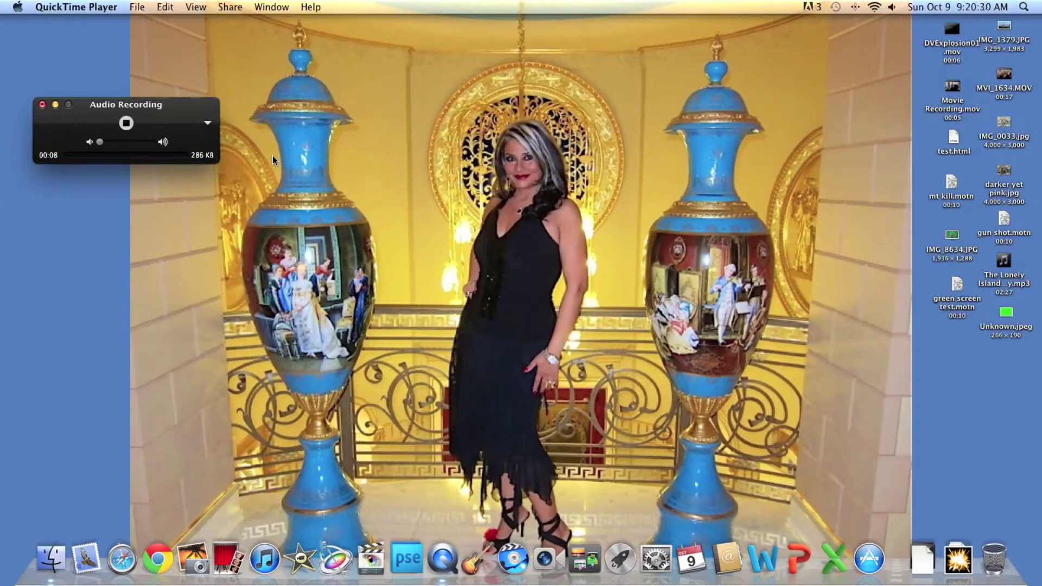
# Launch Motion and create a blank Motion Project with the Broadcast HD 1080 preset, 29.97 fps and a 10-second duration.
pyautogui.click(342, 568)
pyautogui.moveTo(83, 107); pyautogui.dragTo(920, 515)
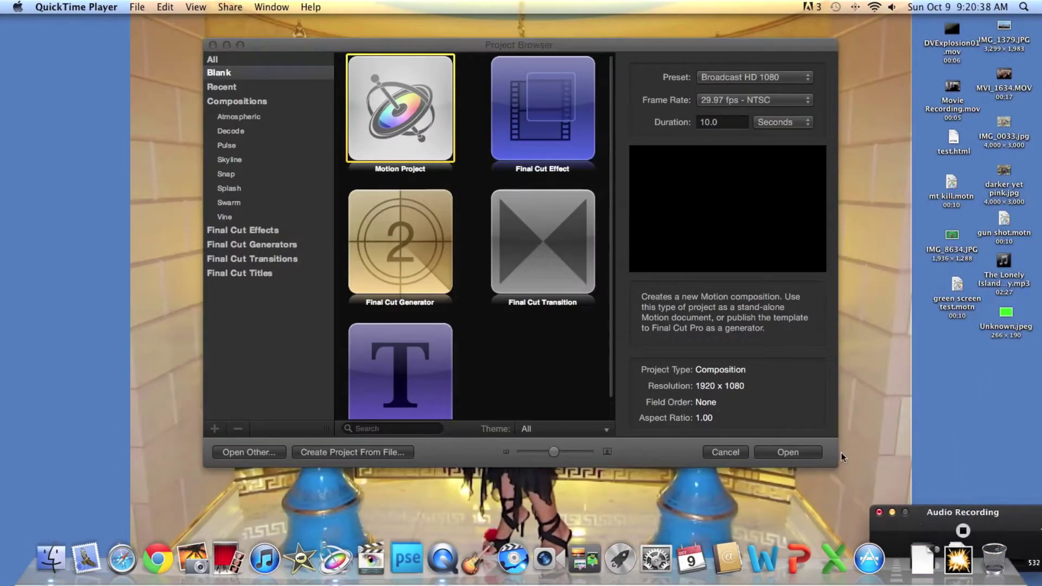
pyautogui.click(797, 455)
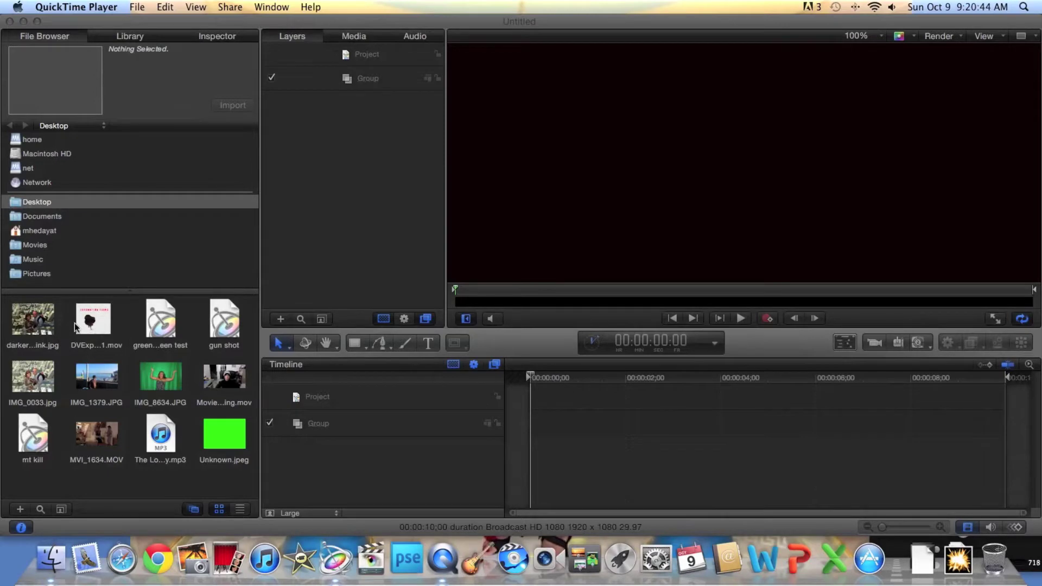
pyautogui.click(38, 244)
pyautogui.doubleClick(145, 320)
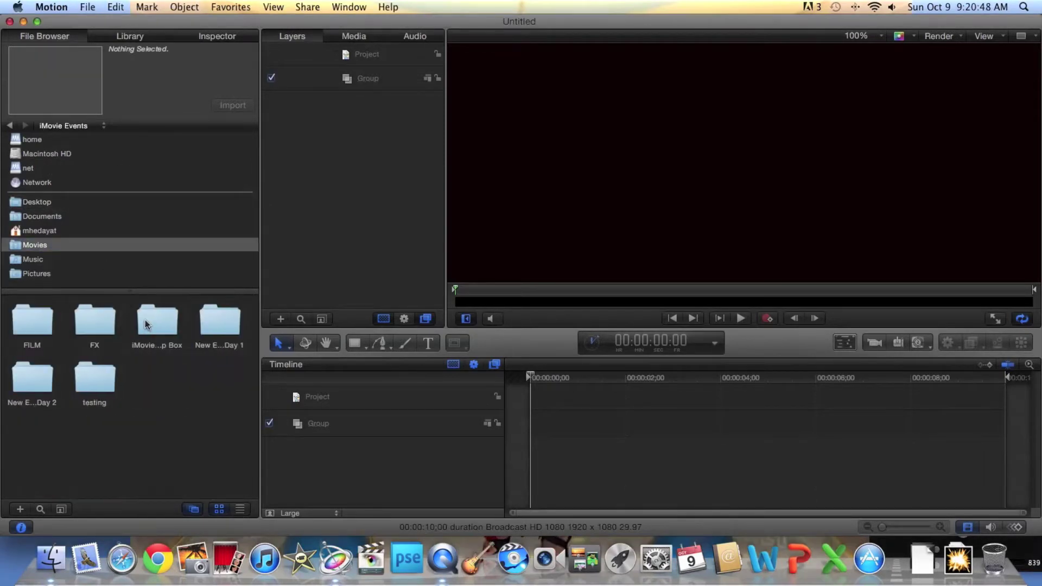
pyautogui.doubleClick(93, 323)
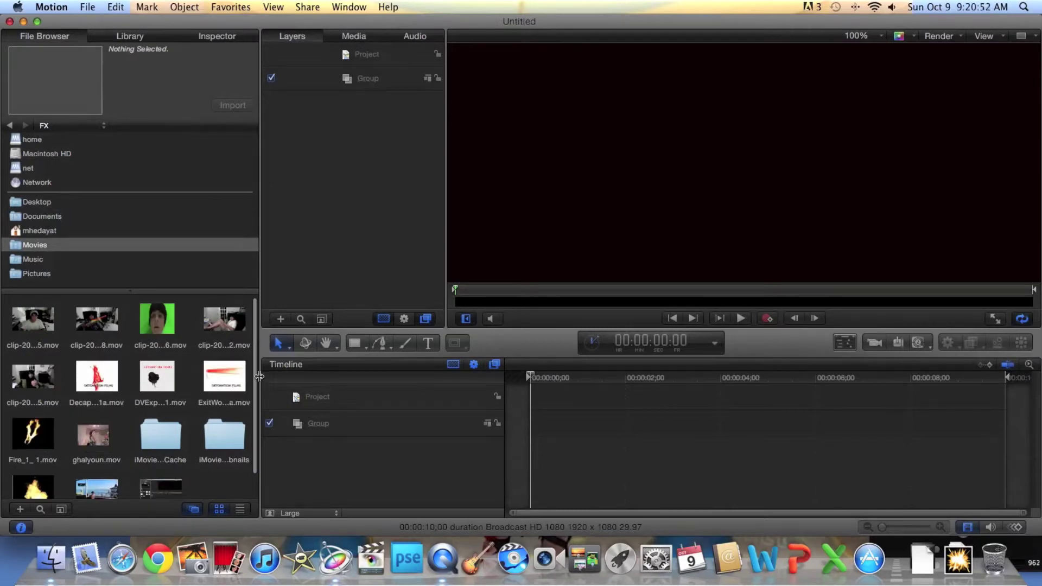
pyautogui.moveTo(81, 380)
pyautogui.mouseDown()
pyautogui.moveTo(332, 405)
pyautogui.moveTo(70, 367)
pyautogui.mouseUp()
pyautogui.moveTo(31, 324); pyautogui.dragTo(542, 469)
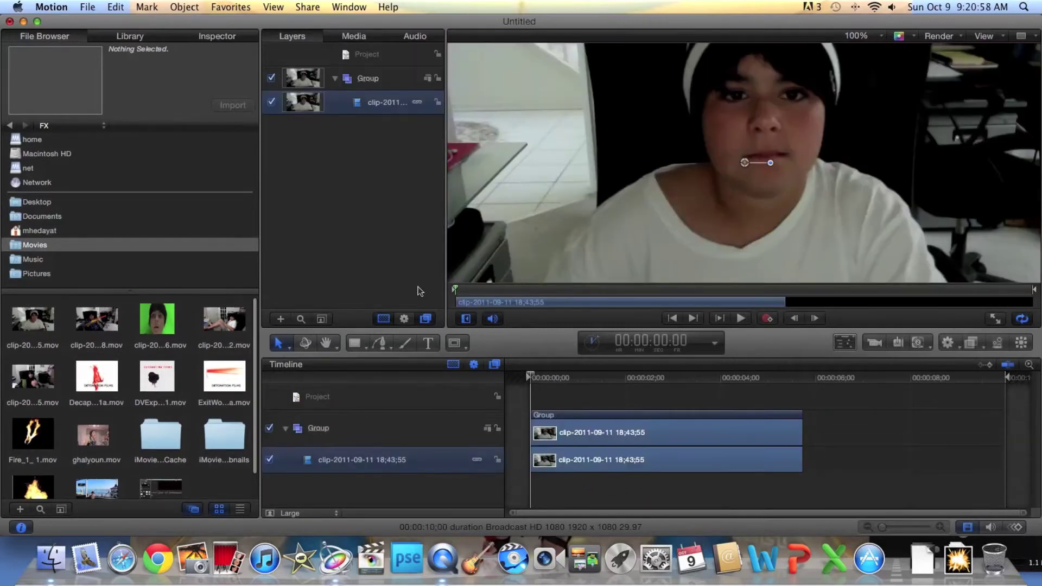
# Fit the canvas in its window and scale the clip from two opposite corners until it fills the frame.
pyautogui.hotkey('shift', 'z')
pyautogui.click(688, 203)
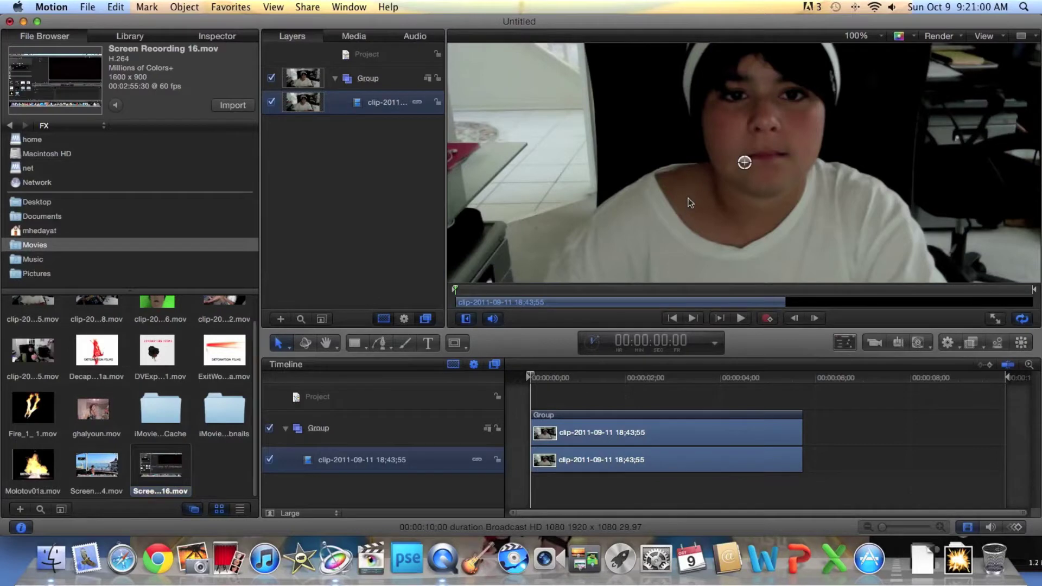
pyautogui.hotkey('shift', 'z')
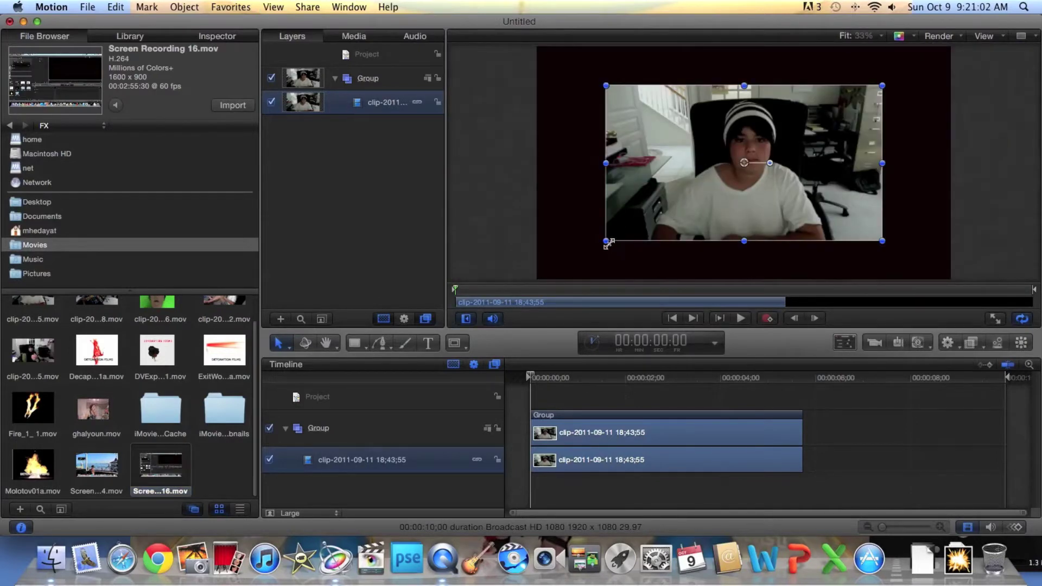
pyautogui.moveTo(606, 241); pyautogui.dragTo(533, 280)
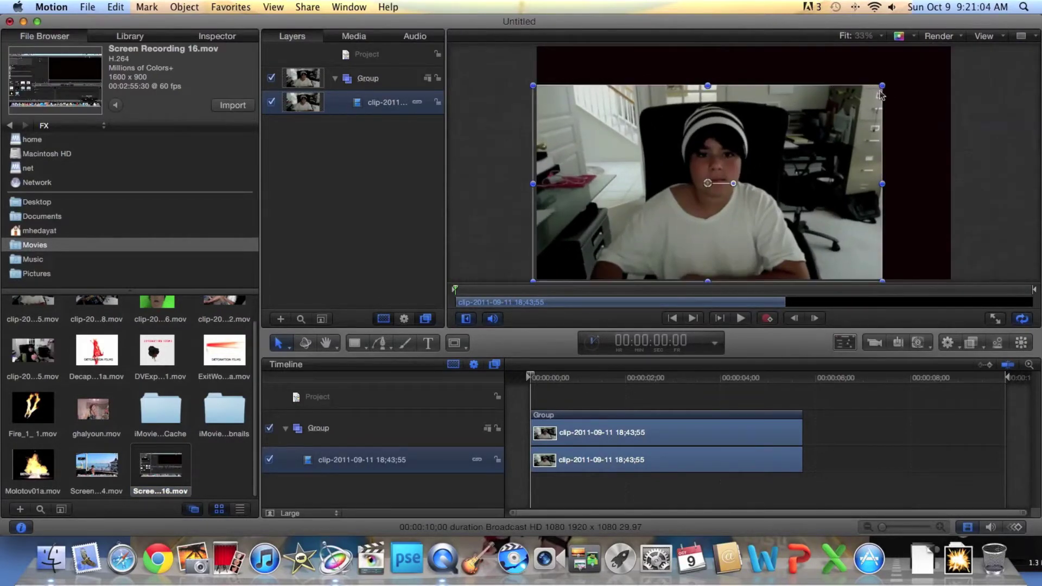
pyautogui.moveTo(883, 83); pyautogui.dragTo(952, 46)
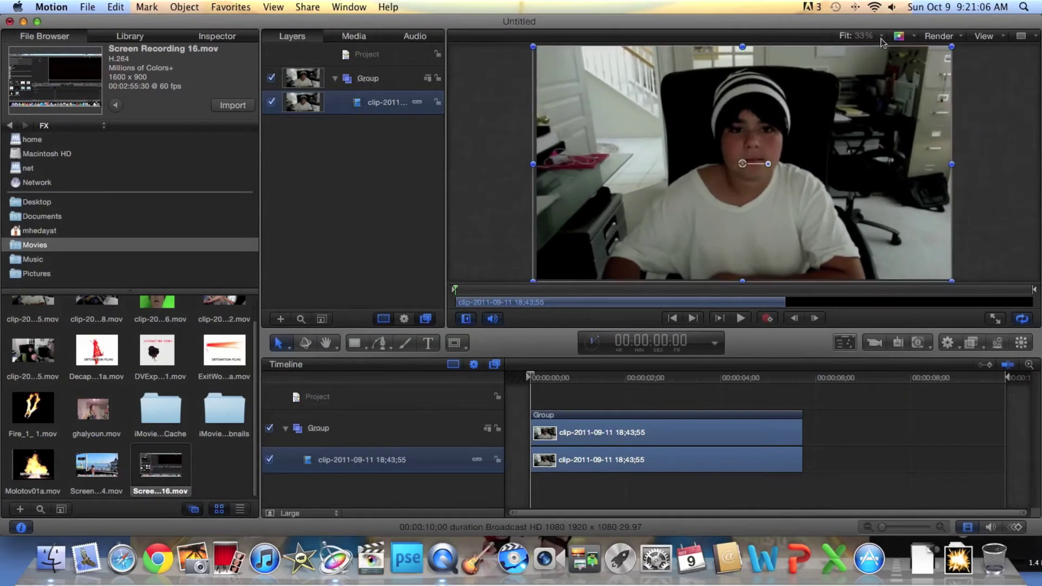
pyautogui.click(875, 37)
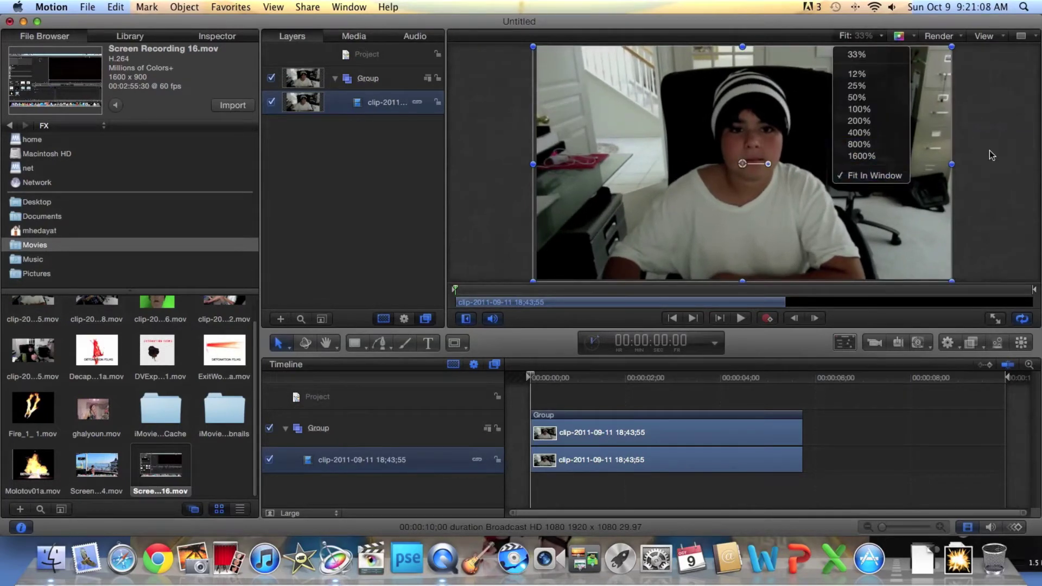
pyautogui.click(981, 147)
pyautogui.click(861, 37)
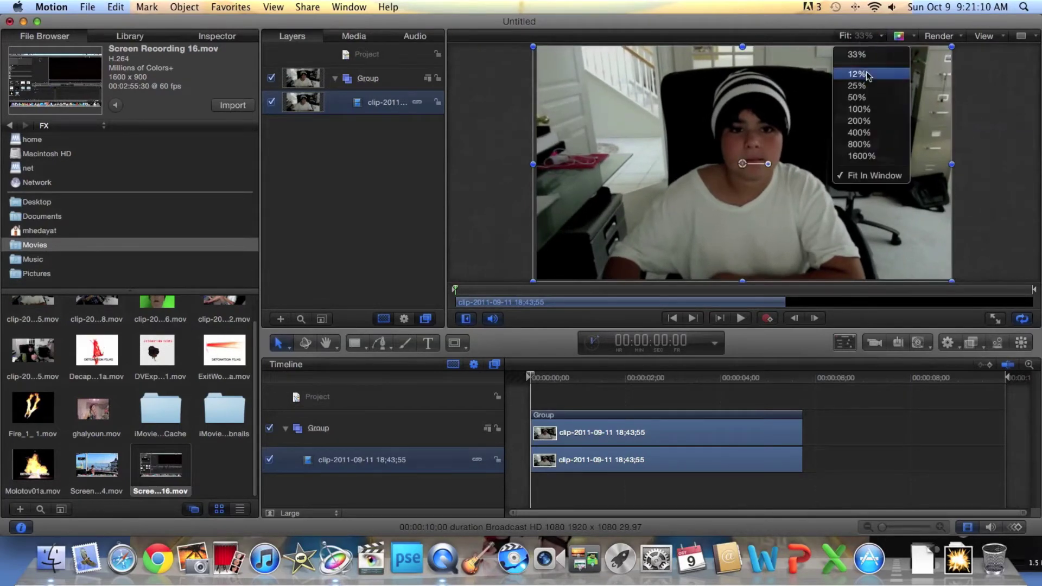
pyautogui.click(961, 130)
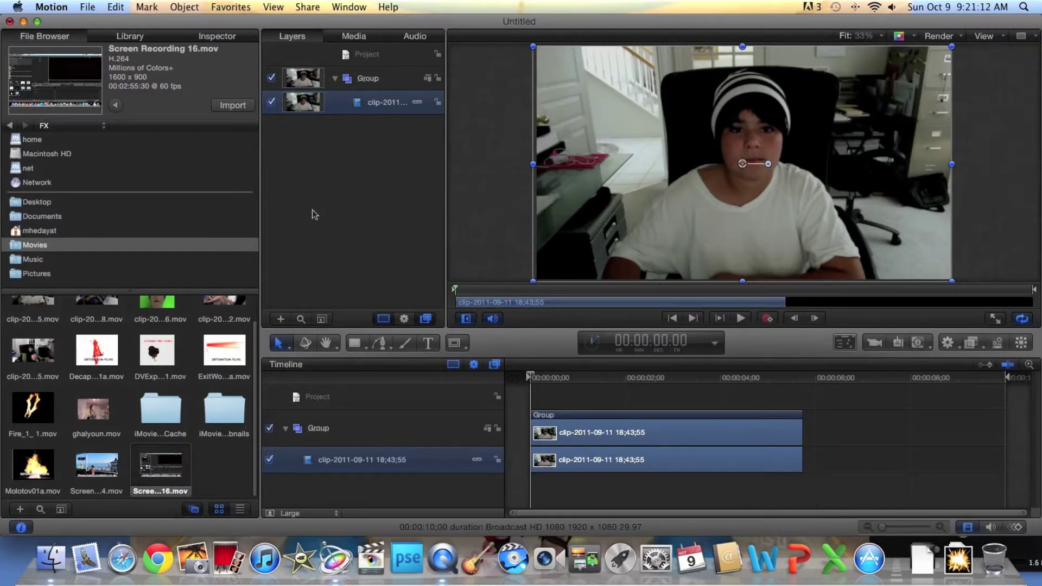
# Place the DecapCU01a blood clip over the middle of the footage and move the playhead to frame 10, past its title card.
pyautogui.moveTo(91, 348); pyautogui.dragTo(737, 163)
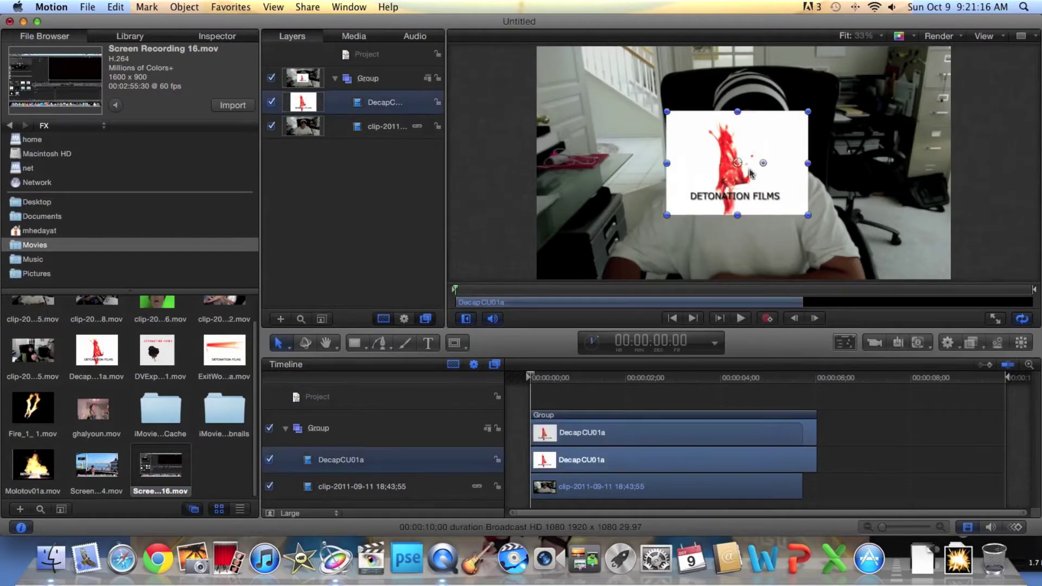
pyautogui.click(551, 380)
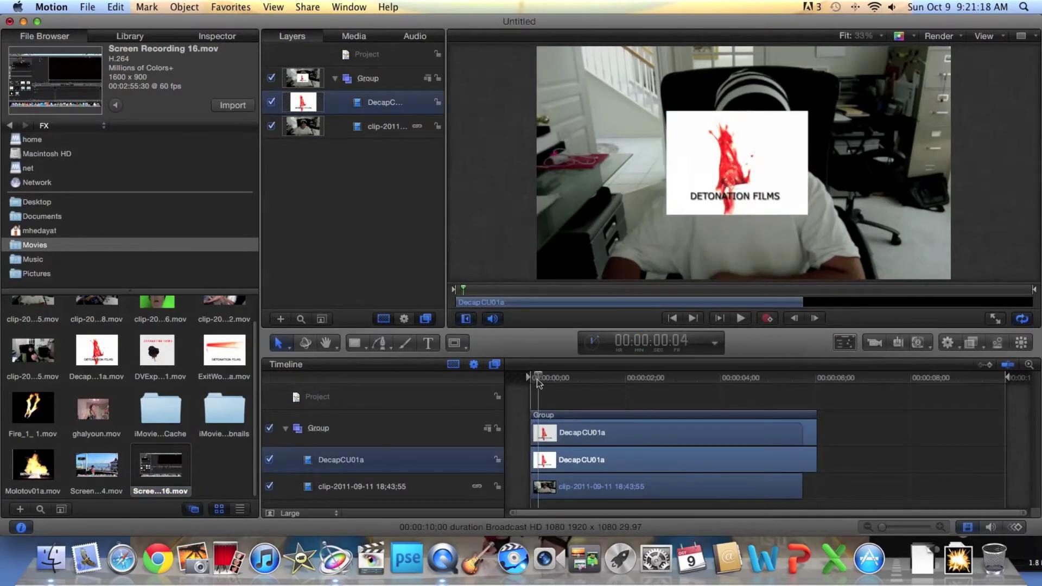
pyautogui.moveTo(550, 379); pyautogui.dragTo(546, 380)
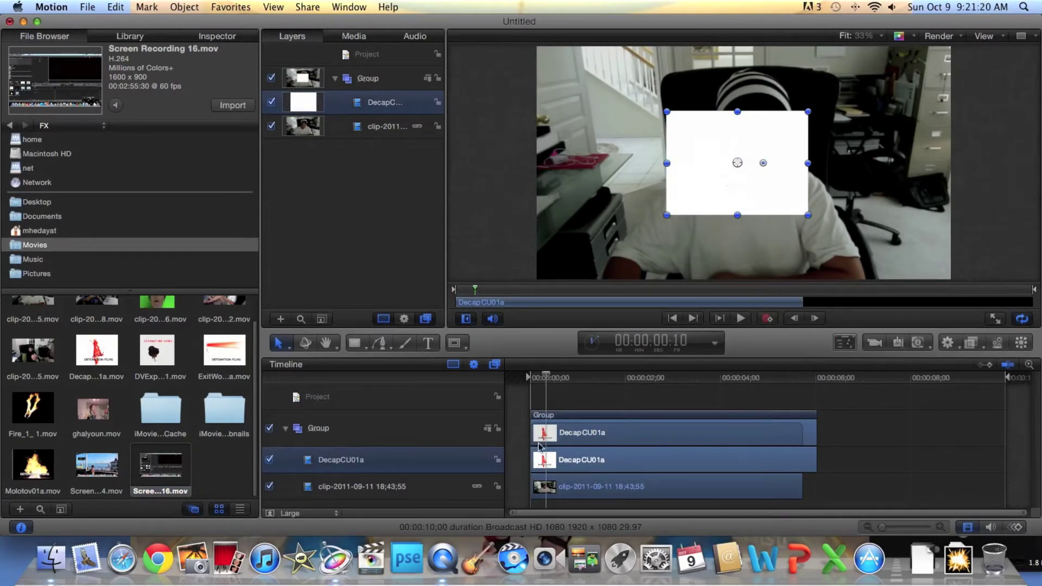
# Trim the opening title card off DecapCU01a, align it with the project start, and match the ends of both clips.
pyautogui.moveTo(530, 439); pyautogui.dragTo(565, 449)
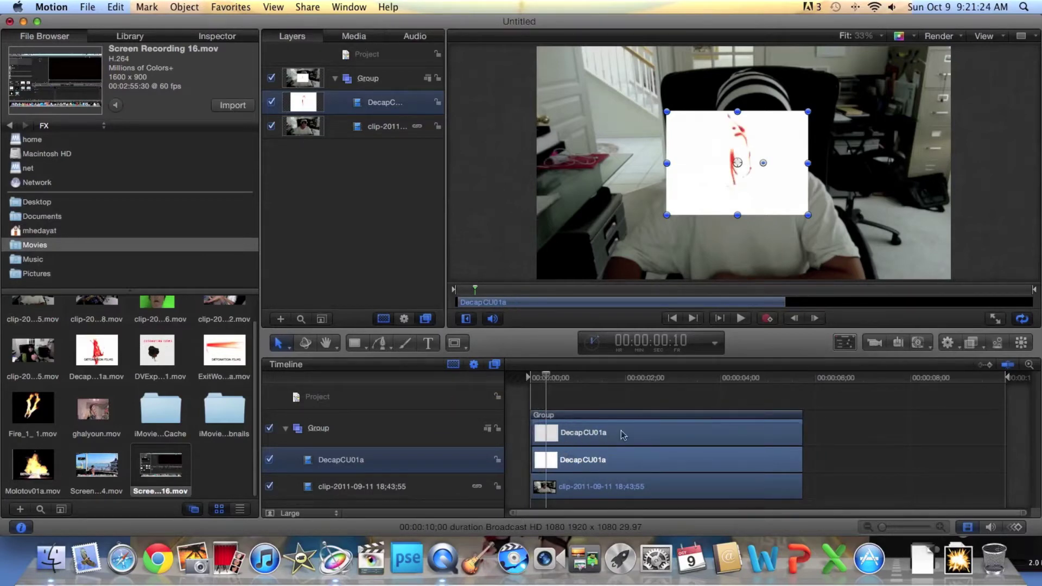
pyautogui.moveTo(546, 380); pyautogui.dragTo(529, 379)
pyautogui.moveTo(632, 447); pyautogui.dragTo(626, 446)
pyautogui.click(828, 475)
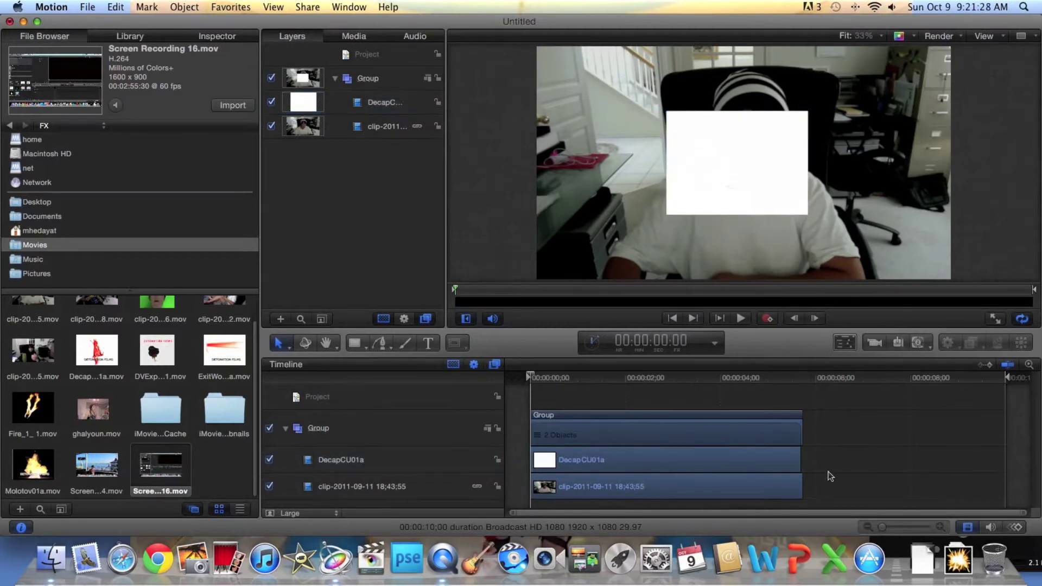
pyautogui.moveTo(802, 486); pyautogui.dragTo(801, 486)
pyautogui.click(927, 492)
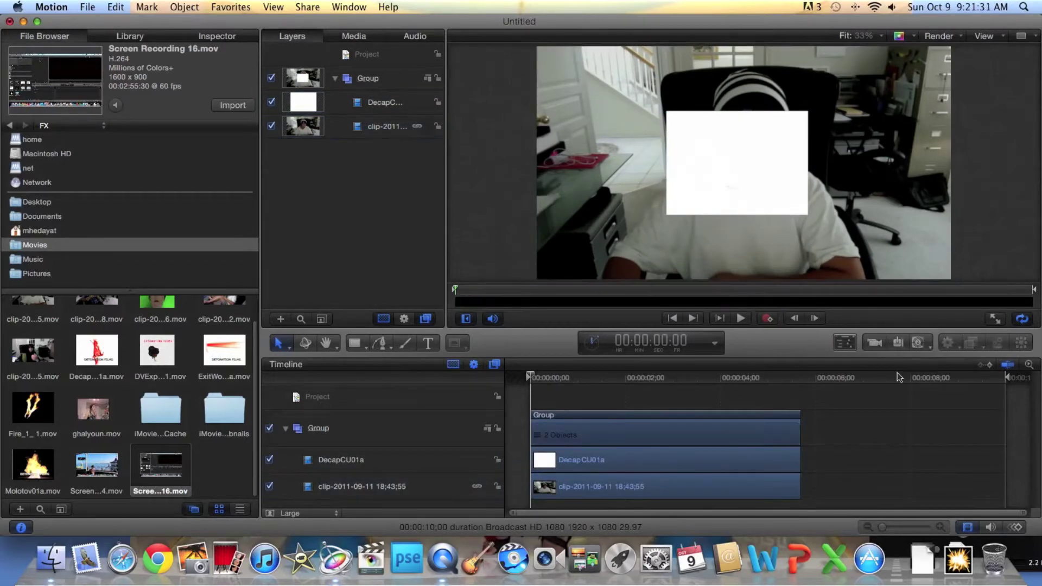
# Apply the Luma Keyer filter from the Keying category to the DecapCU01a clip.
pyautogui.click(699, 458)
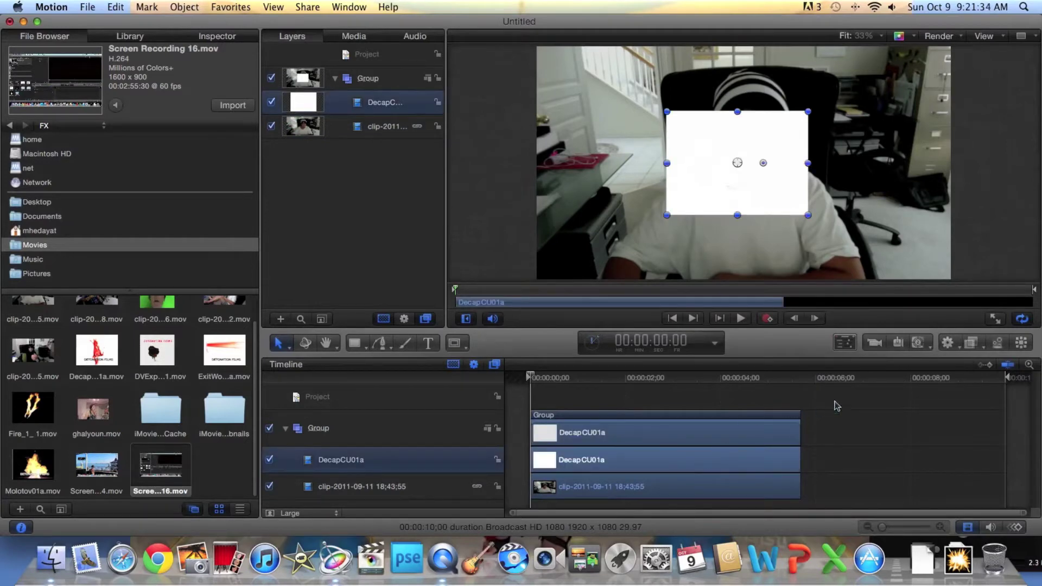
pyautogui.click(970, 344)
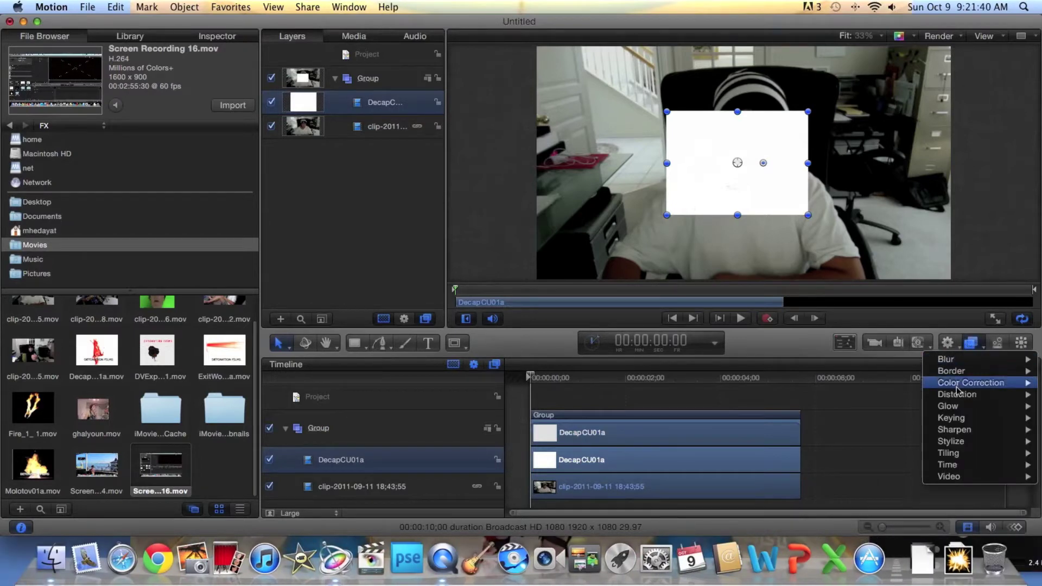
pyautogui.moveTo(957, 421)
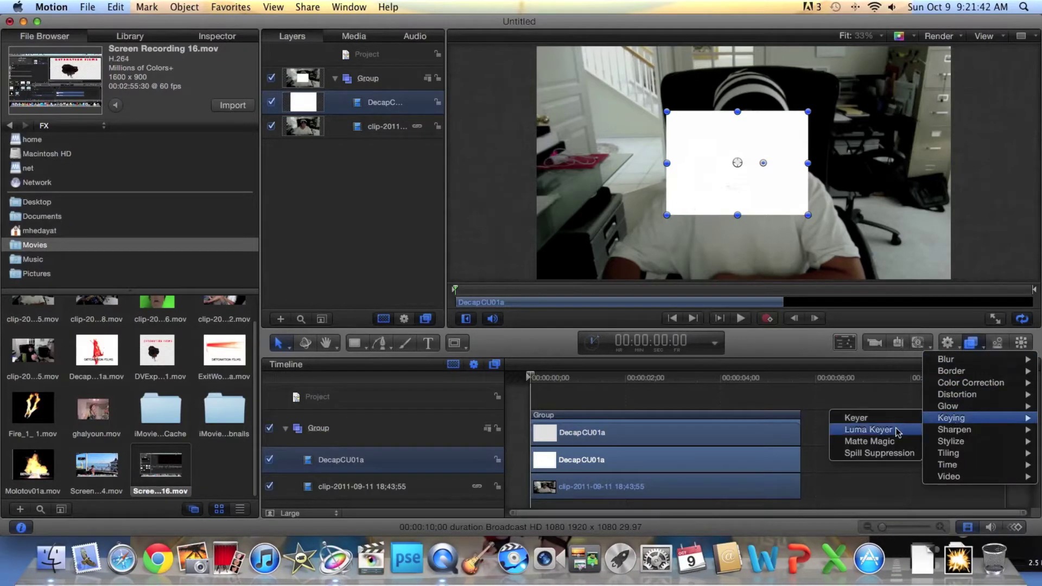
pyautogui.click(147, 38)
pyautogui.click(146, 37)
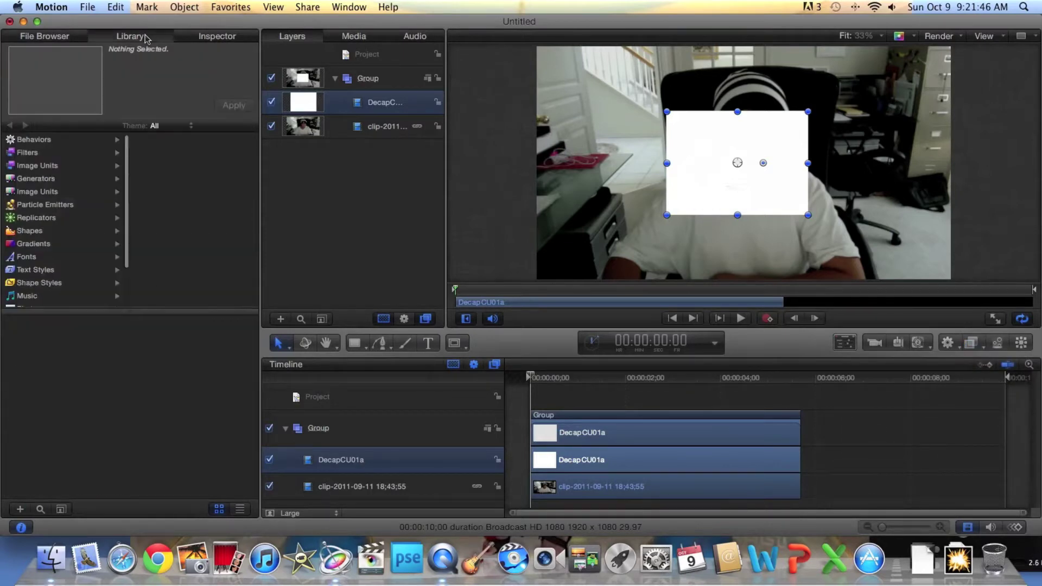
pyautogui.click(33, 156)
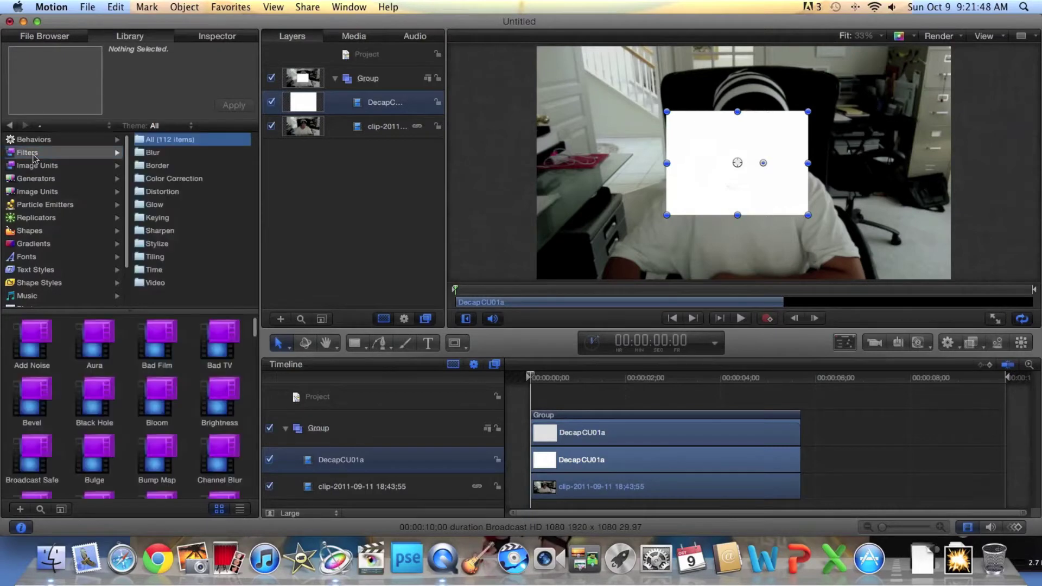
pyautogui.click(157, 218)
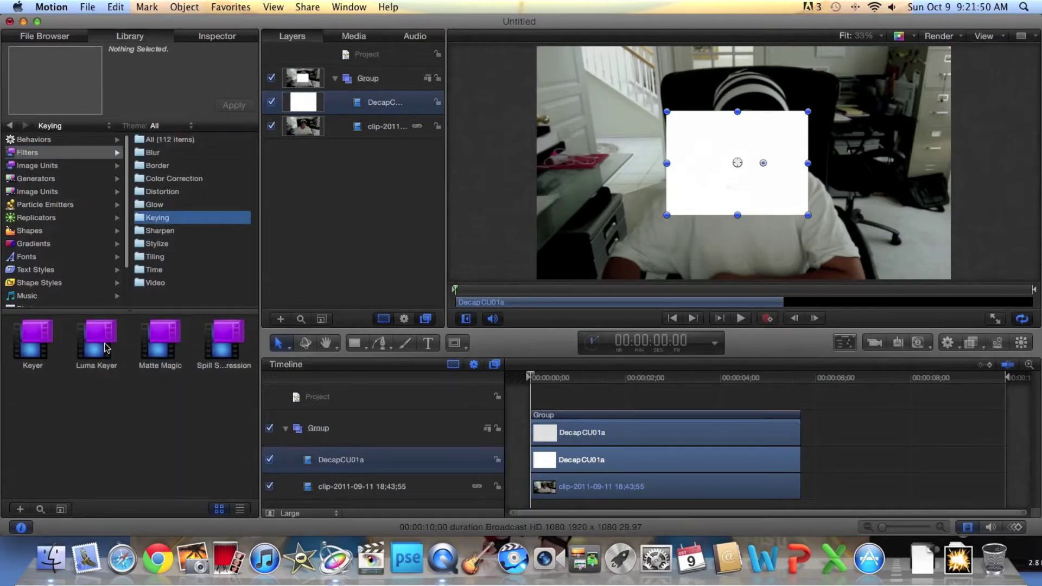
pyautogui.click(971, 343)
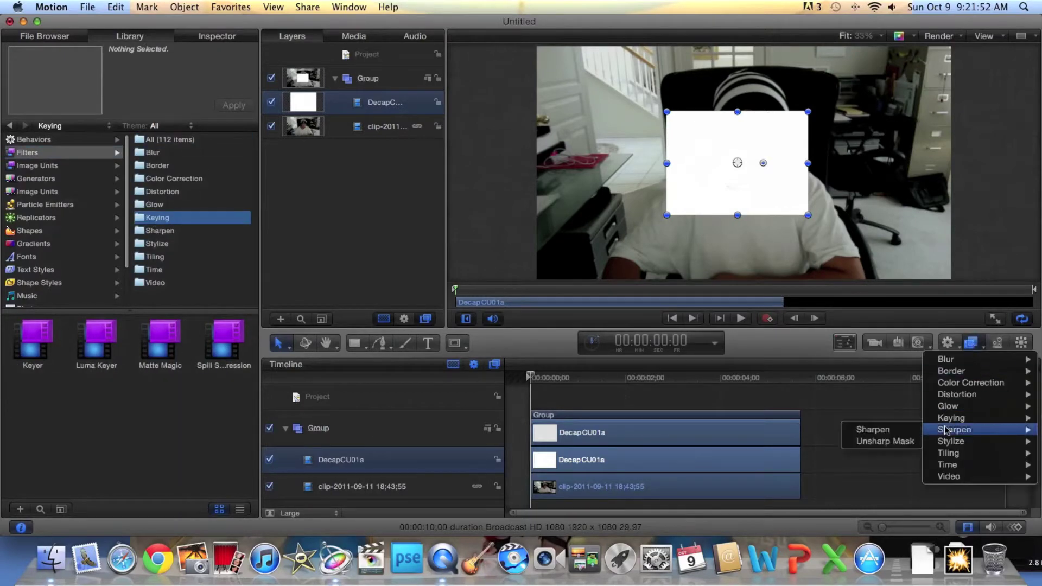
pyautogui.moveTo(950, 418)
pyautogui.click(887, 432)
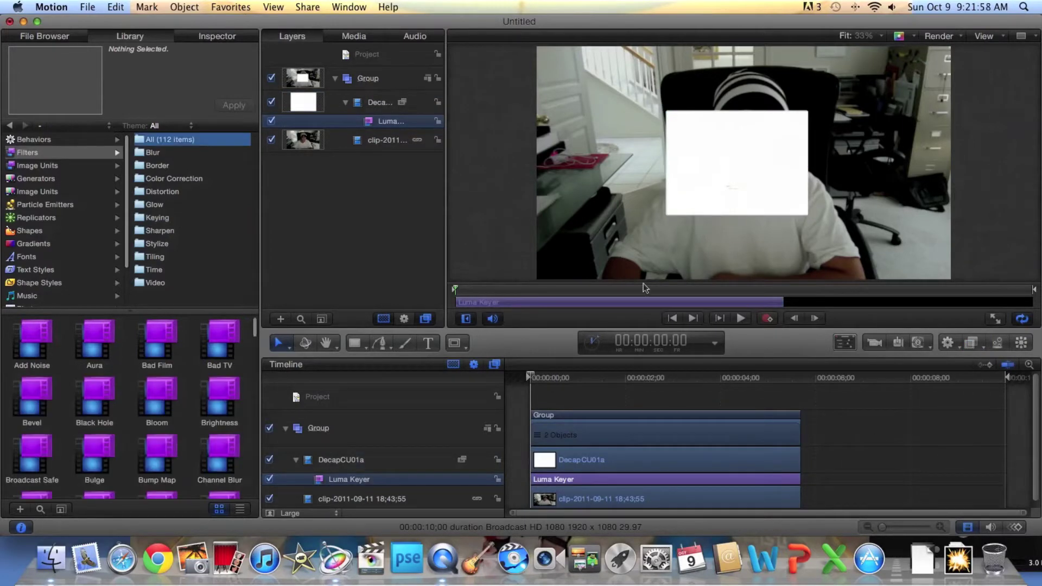
# Play back the composite to check the blood effect and return the playhead to the project start.
pyautogui.click(511, 402)
pyautogui.press('space')
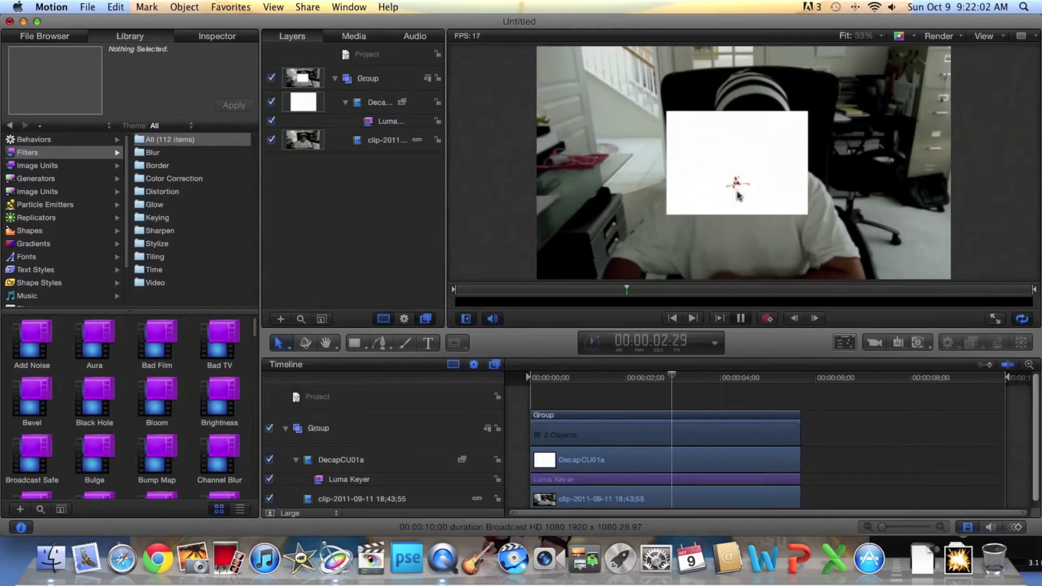
pyautogui.press('space')
pyautogui.moveTo(722, 378); pyautogui.dragTo(518, 397)
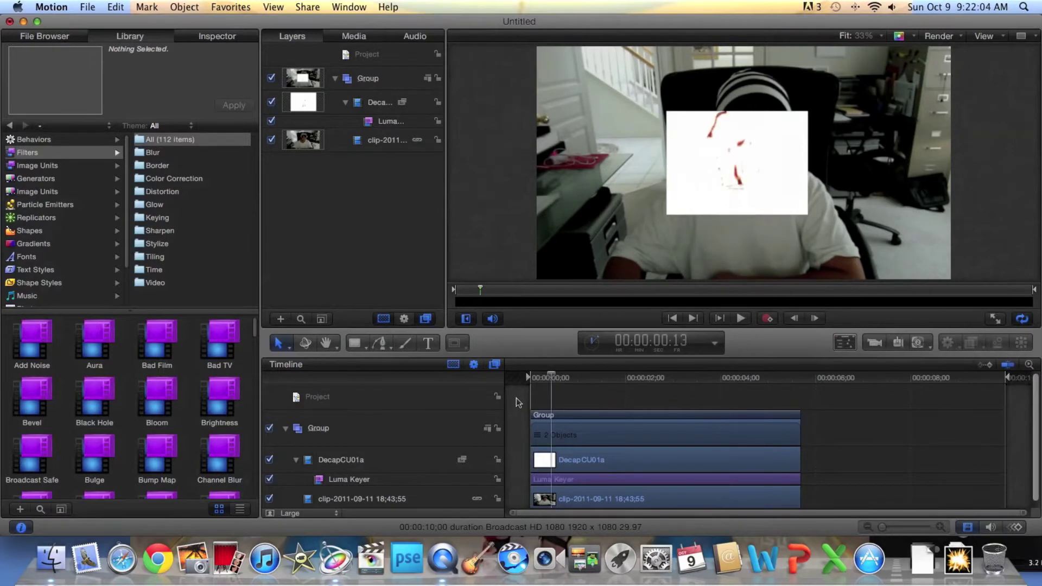
pyautogui.click(533, 377)
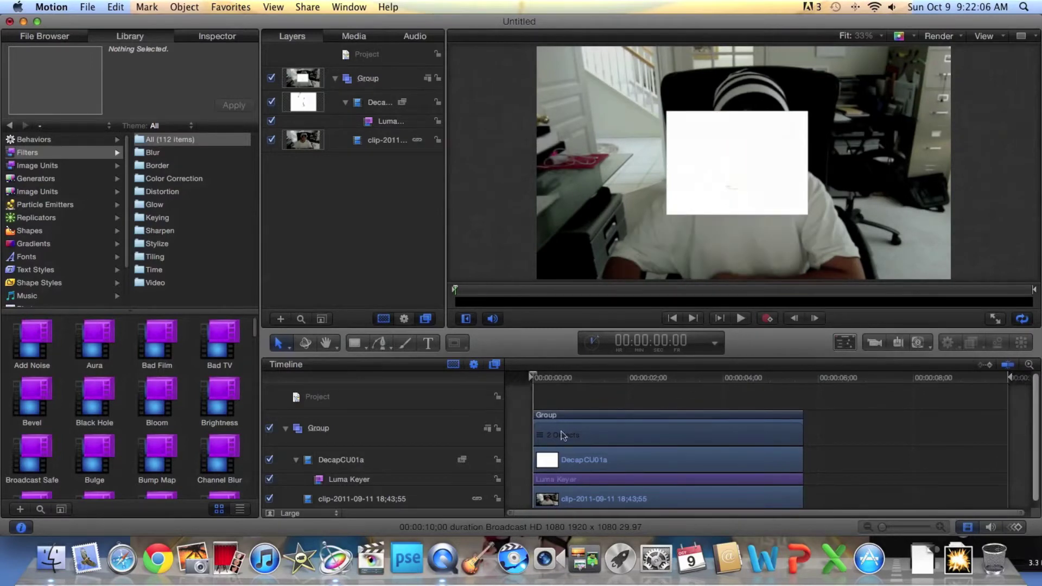
# Adjust the Luma Keyer's luma range on DecapCU01a to key out its white background and edge outline.
pyautogui.click(604, 480)
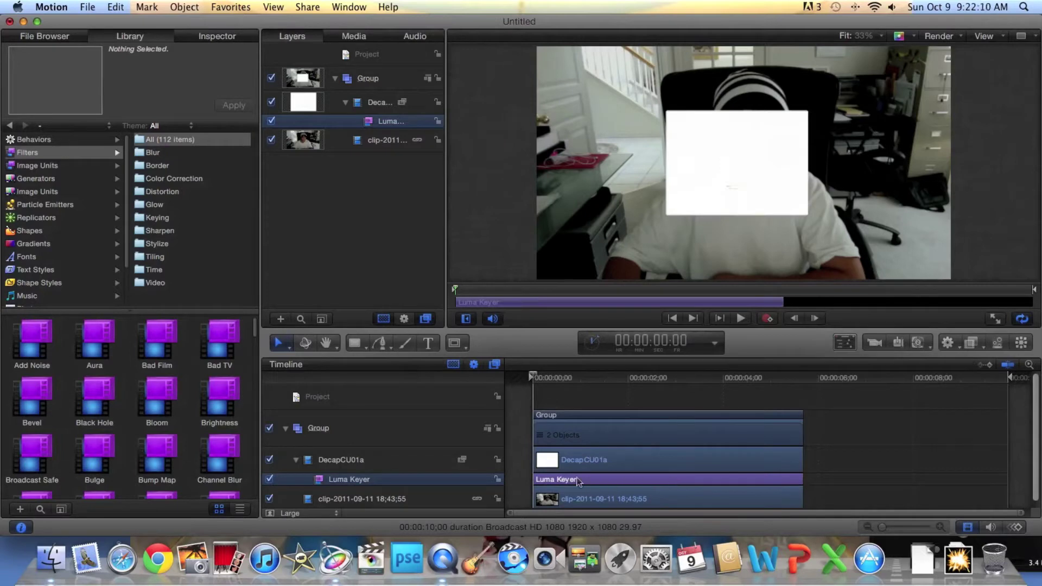
pyautogui.click(845, 342)
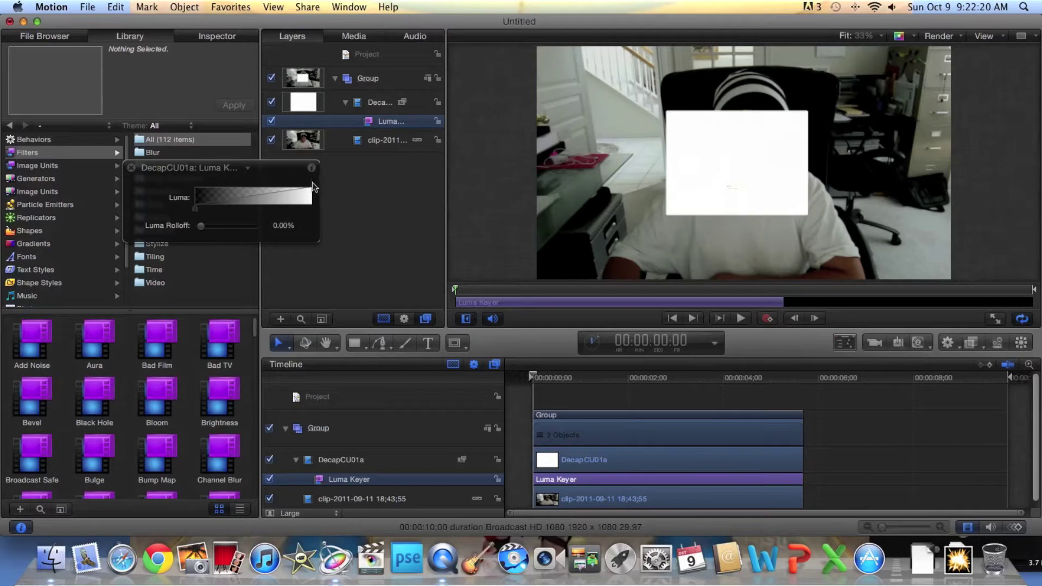
pyautogui.moveTo(311, 180); pyautogui.dragTo(307, 182)
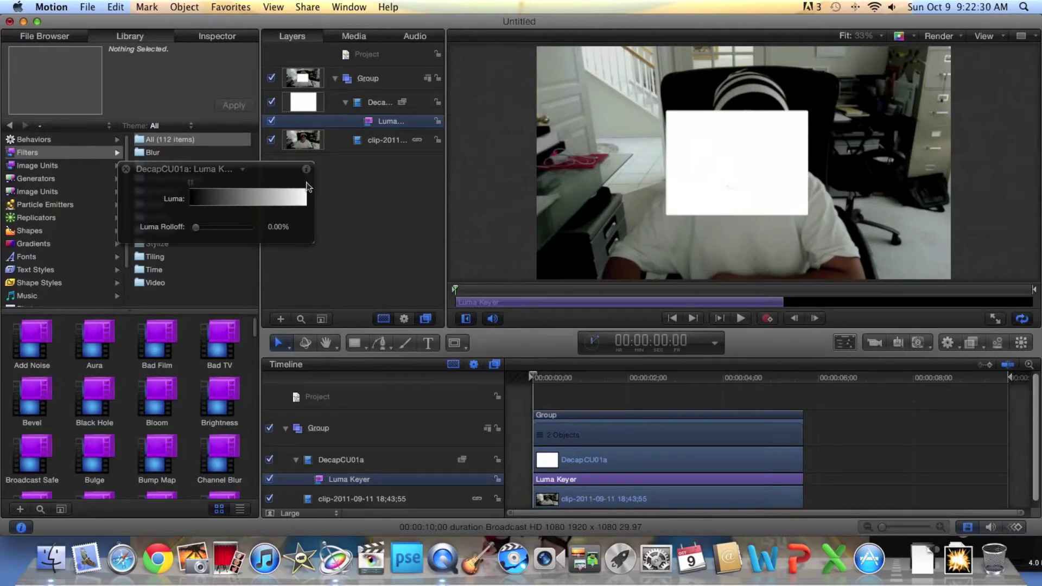
pyautogui.moveTo(306, 181); pyautogui.dragTo(210, 185)
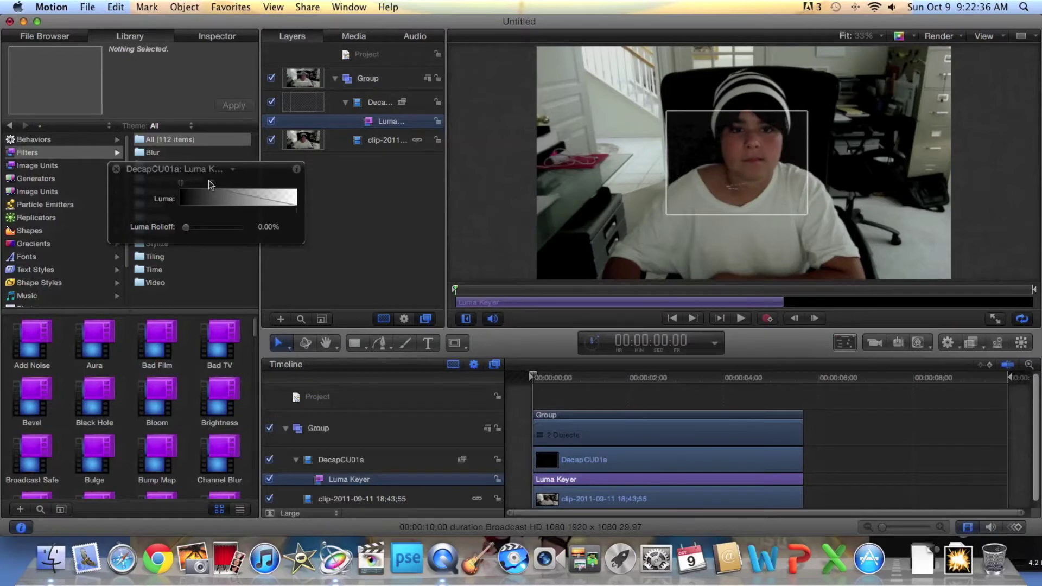
pyautogui.moveTo(300, 217); pyautogui.dragTo(232, 217)
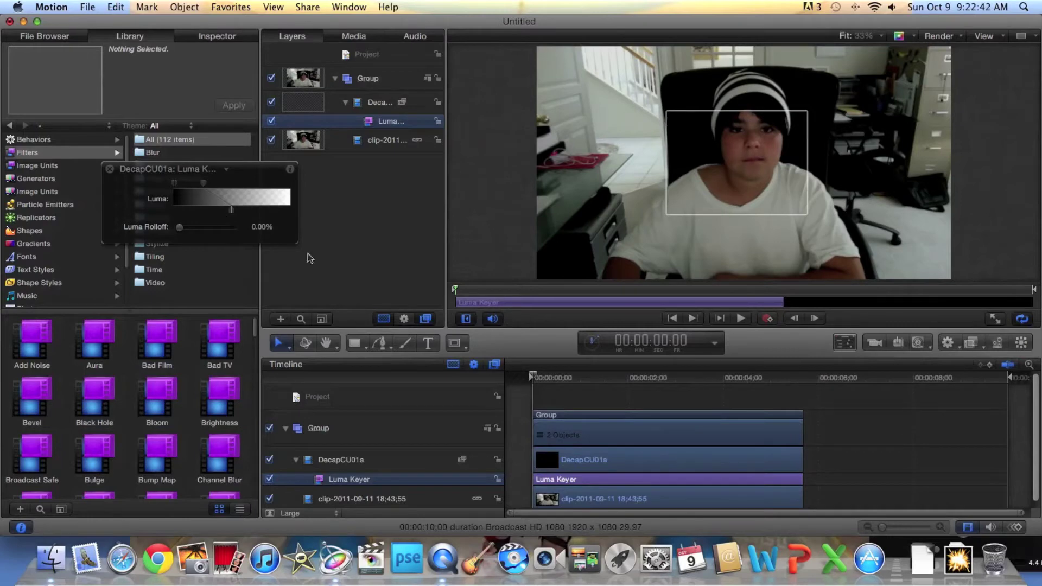
# With the playhead at 00:00:01:16, set Luma Rolloff to 100%, refine the luma range around the blood, and play back the result.
pyautogui.moveTo(535, 379); pyautogui.dragTo(608, 382)
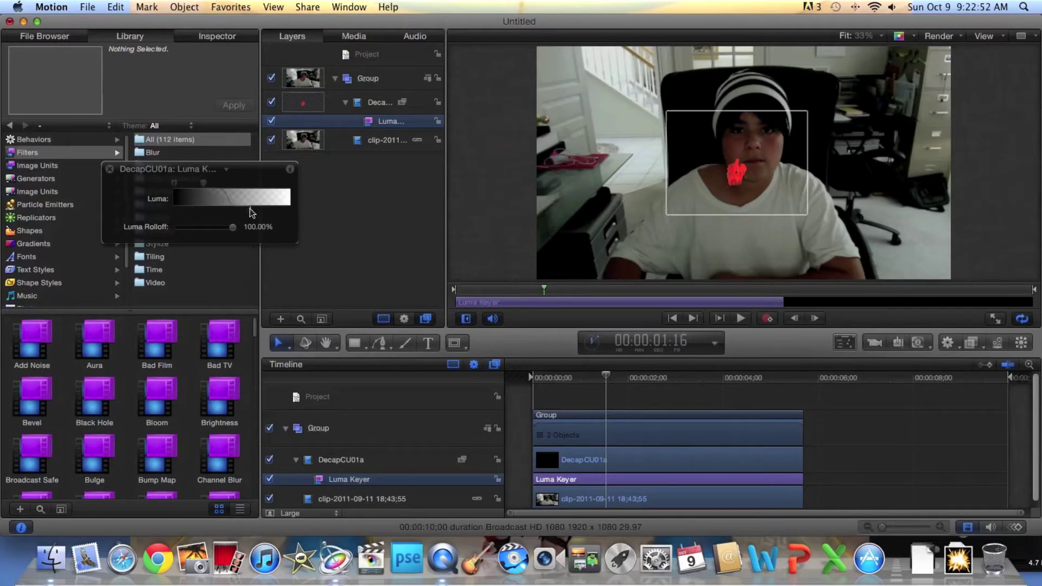
pyautogui.moveTo(213, 181); pyautogui.dragTo(228, 183)
pyautogui.press('space')
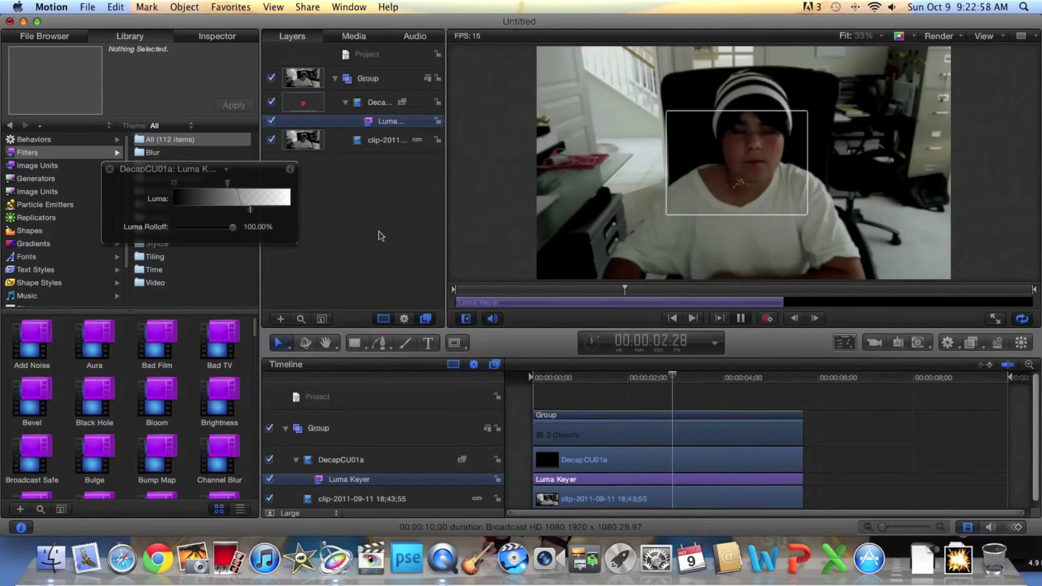
# Close the Luma Keyer's floating controls and, at 00:00:00:04, move the DecapCU01a blood effect up over the face.
pyautogui.press('space')
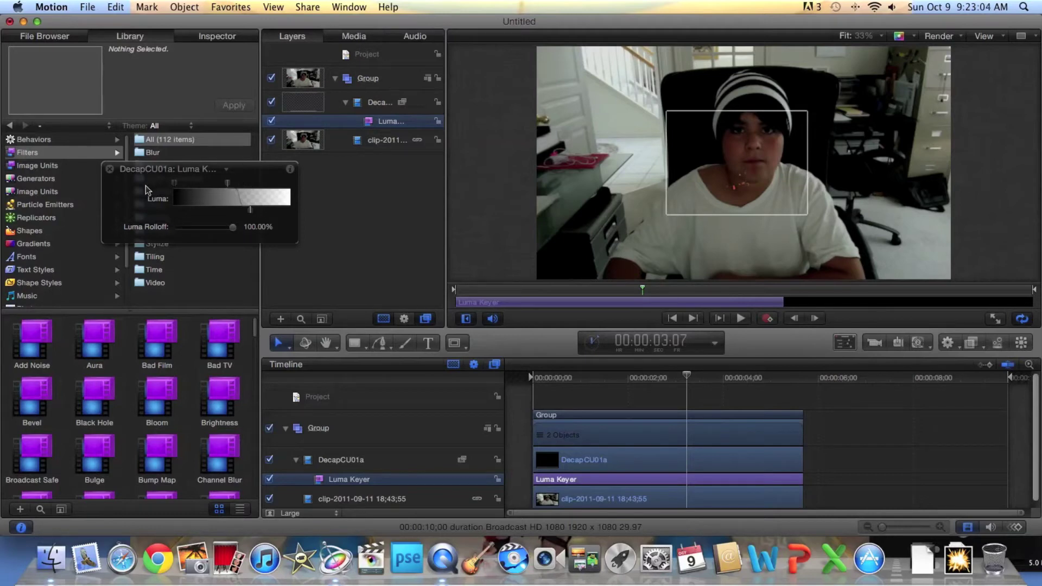
pyautogui.click(110, 169)
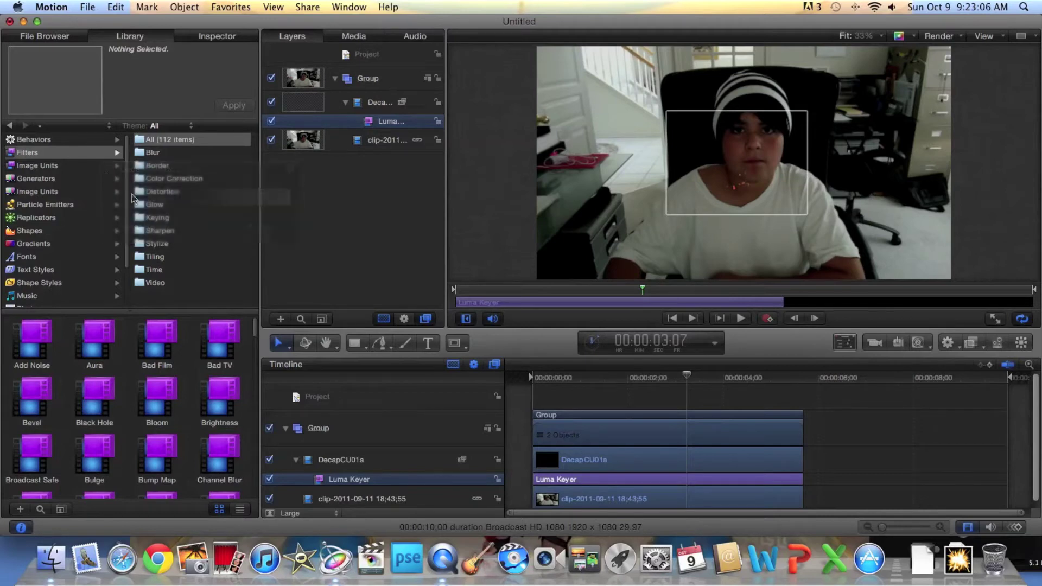
pyautogui.moveTo(686, 382); pyautogui.dragTo(537, 387)
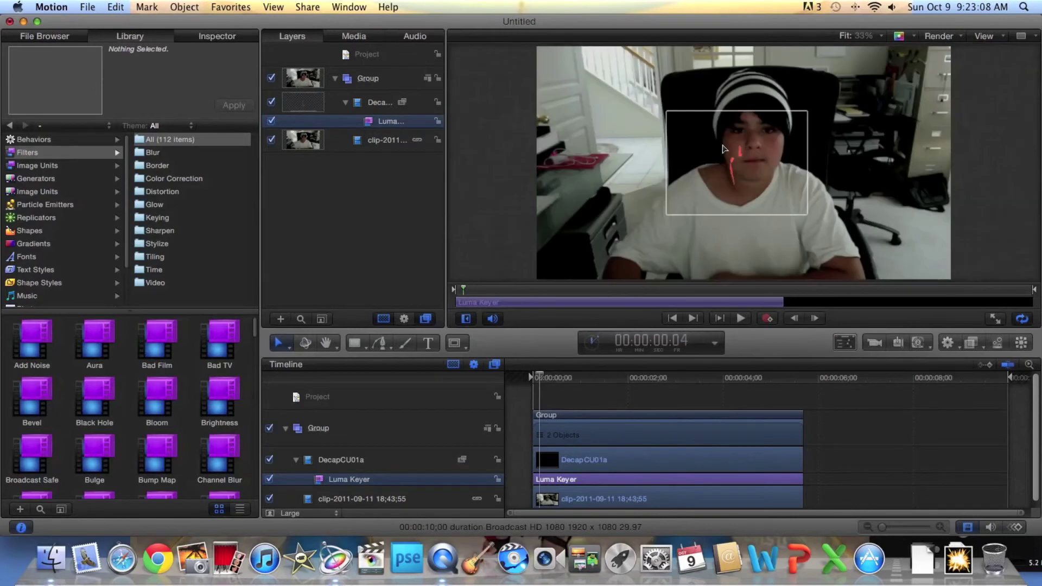
pyautogui.click(576, 456)
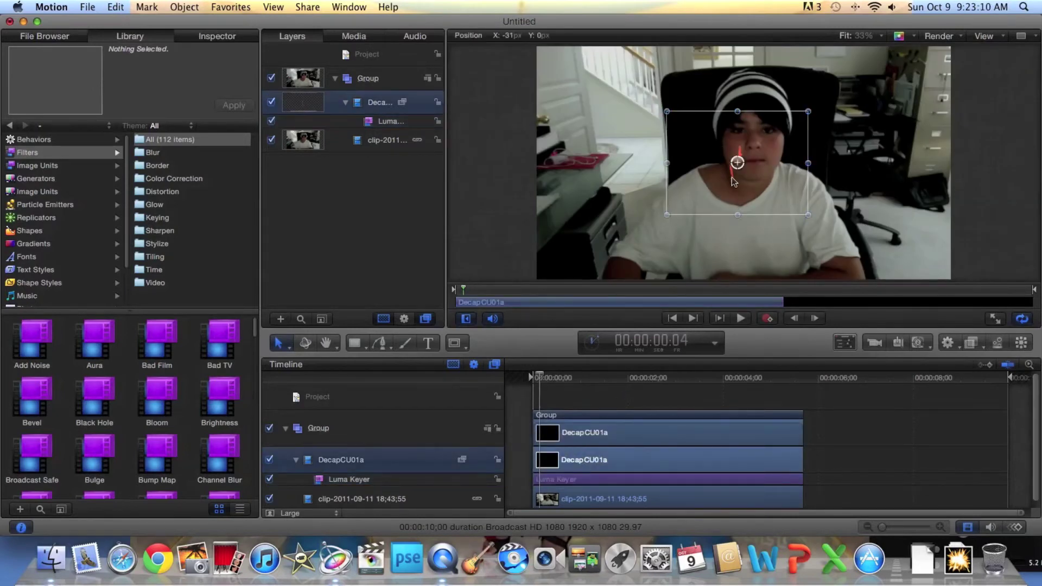
pyautogui.click(524, 400)
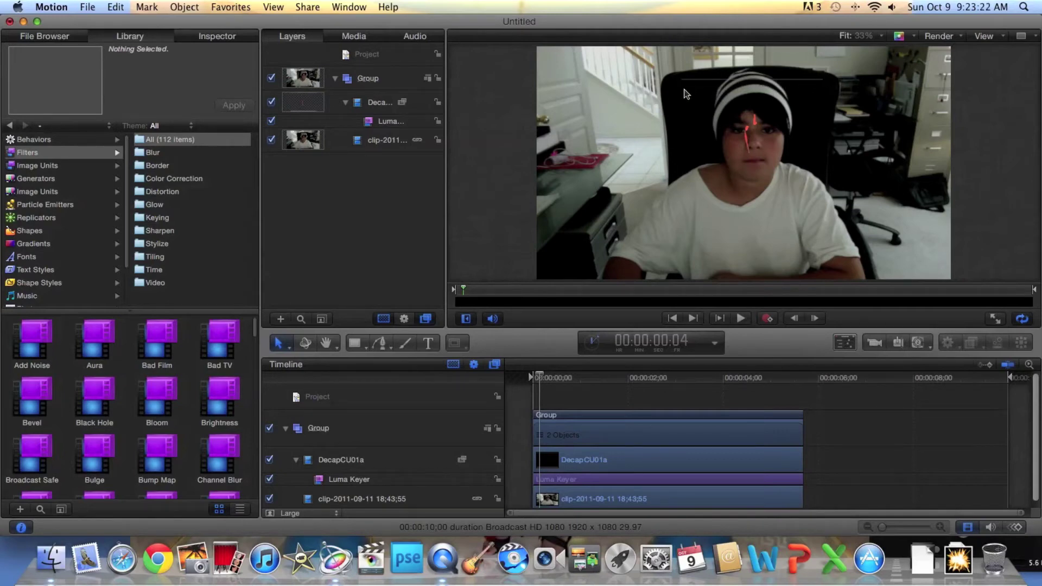
# Crop all four edges of DecapCU01a slightly inward, taking 13 px off the top and 10 px off the bottom.
pyautogui.click(750, 81)
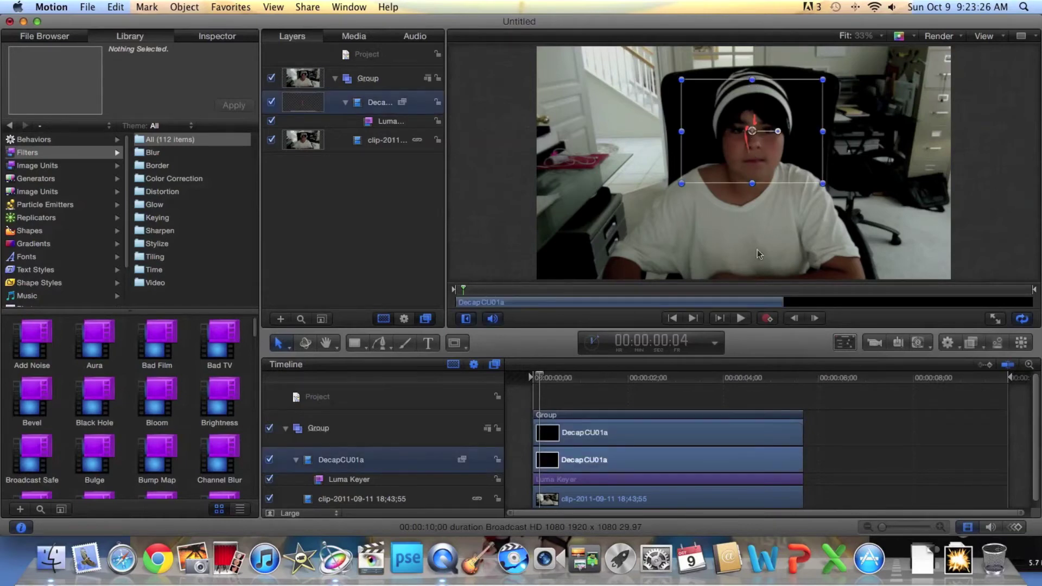
pyautogui.rightClick(754, 118)
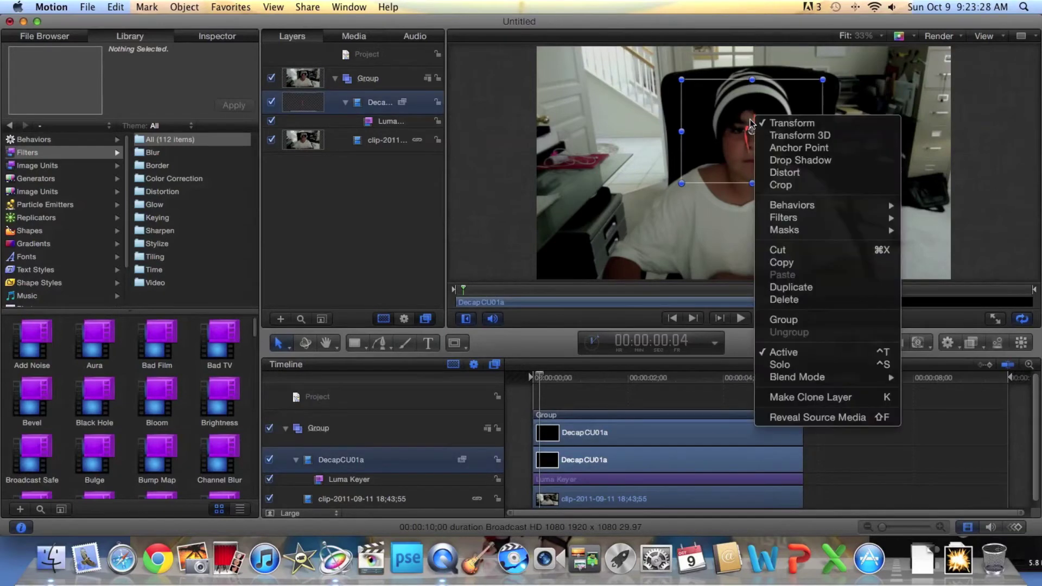
pyautogui.click(846, 185)
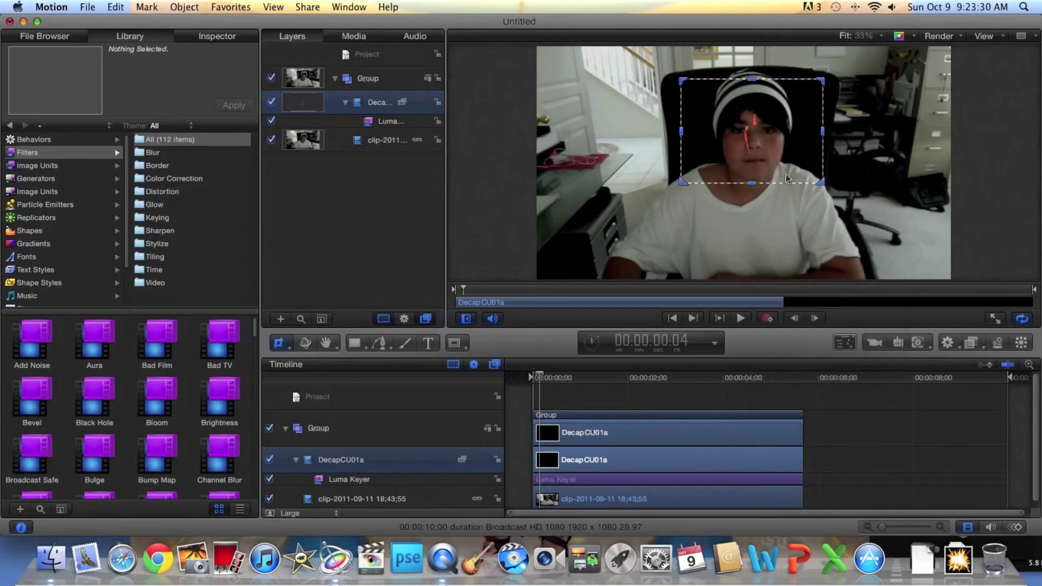
pyautogui.moveTo(756, 184); pyautogui.dragTo(757, 184)
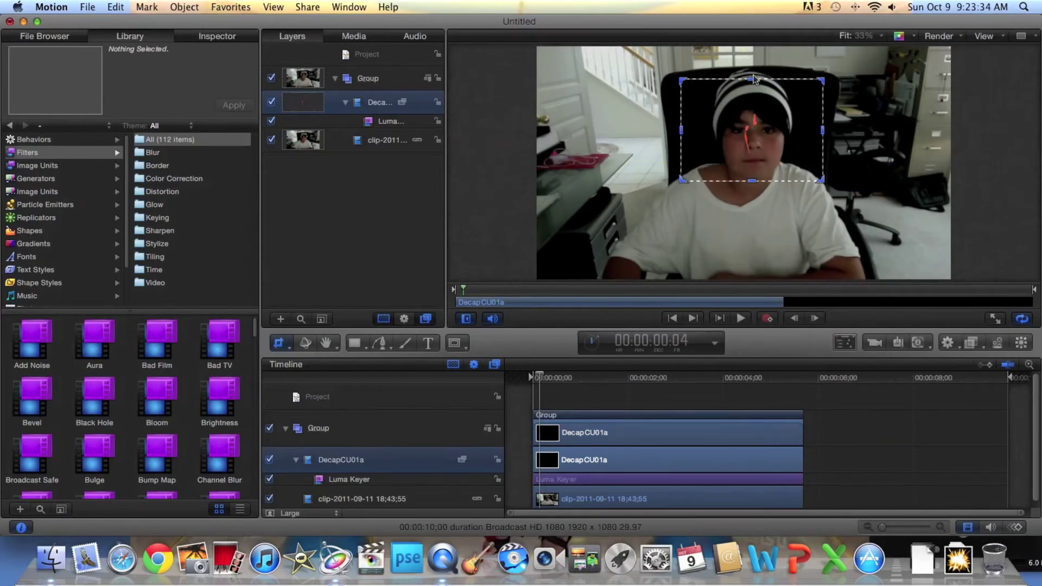
pyautogui.moveTo(752, 79); pyautogui.dragTo(752, 81)
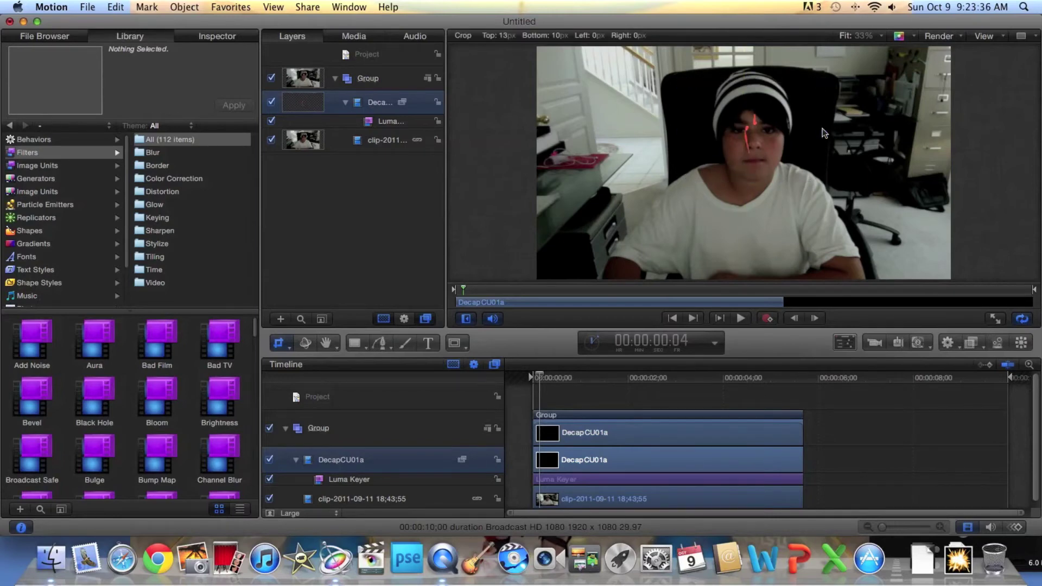
pyautogui.moveTo(822, 128); pyautogui.dragTo(818, 128)
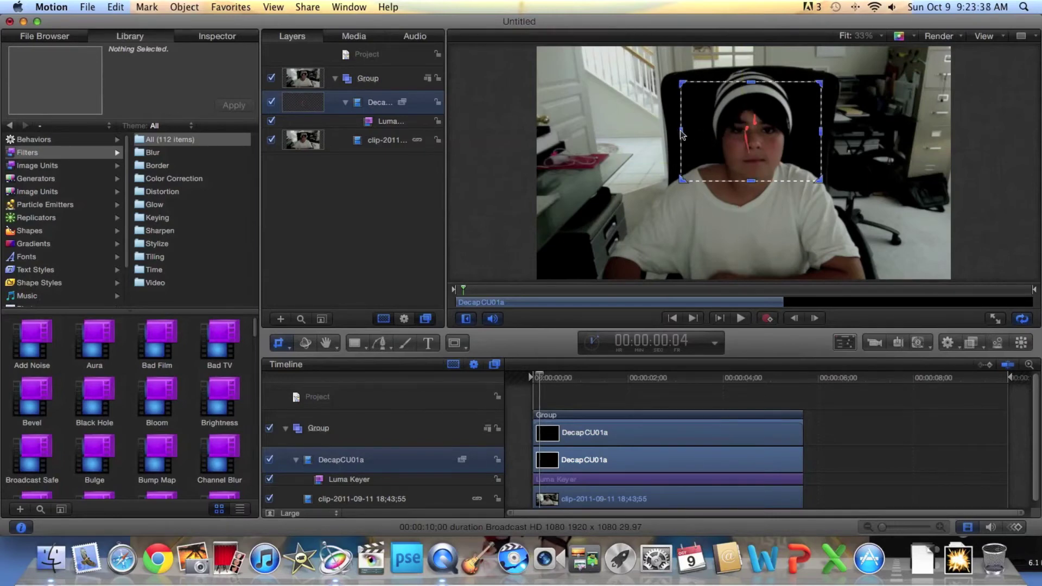
pyautogui.moveTo(680, 135); pyautogui.dragTo(683, 132)
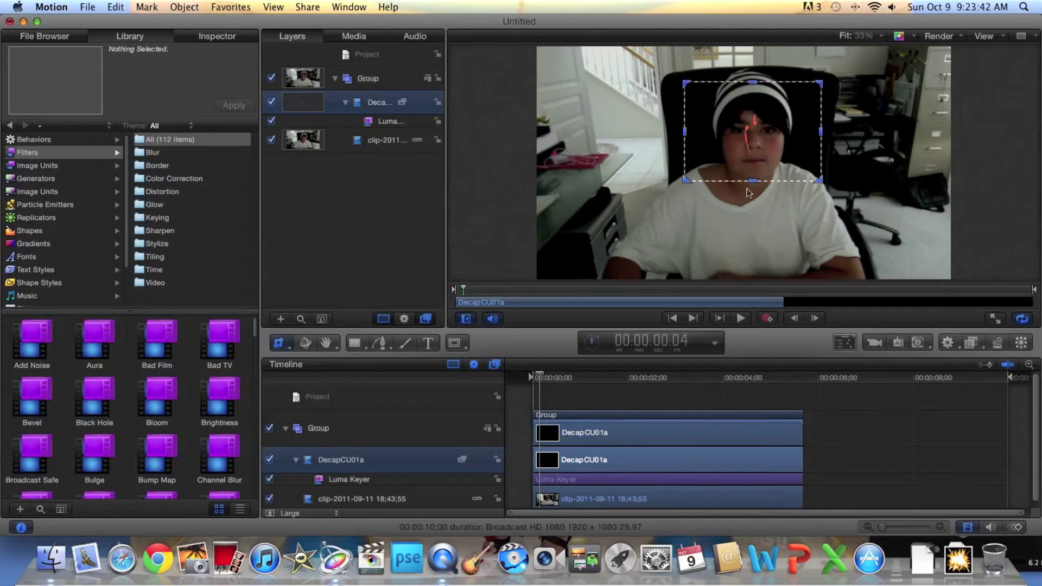
# Reset DecapCU01a's bottom, left and right crop to 0 px and deselect the clips.
pyautogui.moveTo(752, 182); pyautogui.dragTo(737, 228)
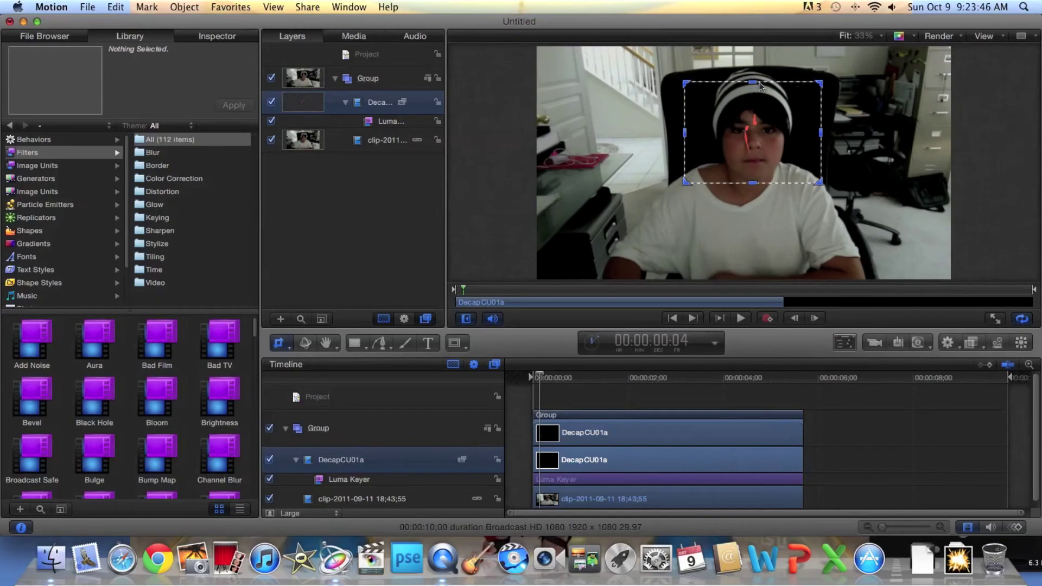
pyautogui.moveTo(756, 82)
pyautogui.mouseDown()
pyautogui.moveTo(757, 51)
pyautogui.moveTo(754, 80)
pyautogui.mouseUp()
pyautogui.moveTo(821, 133); pyautogui.dragTo(849, 134)
pyautogui.moveTo(685, 133); pyautogui.dragTo(682, 134)
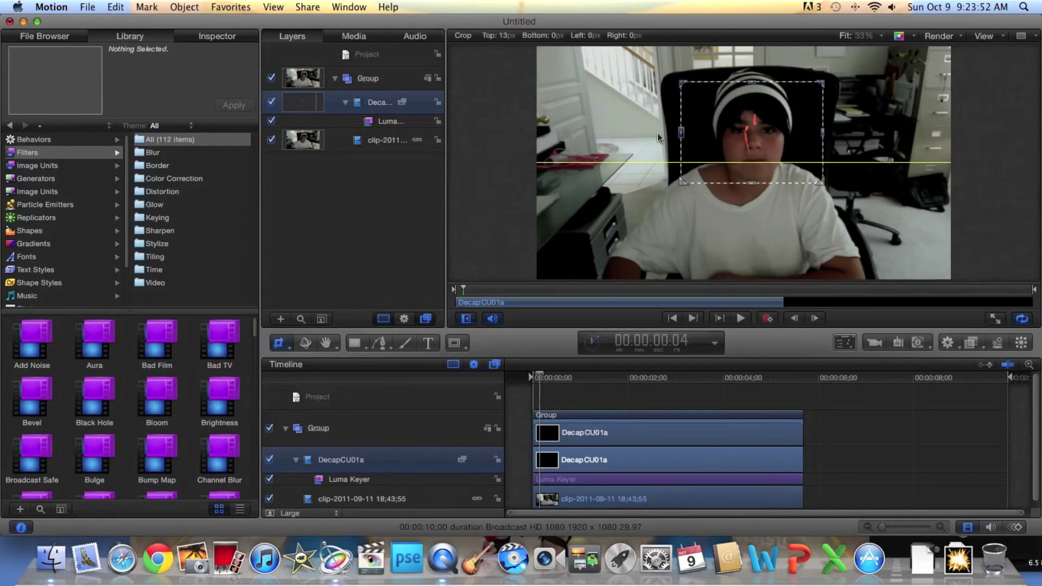
pyautogui.click(600, 246)
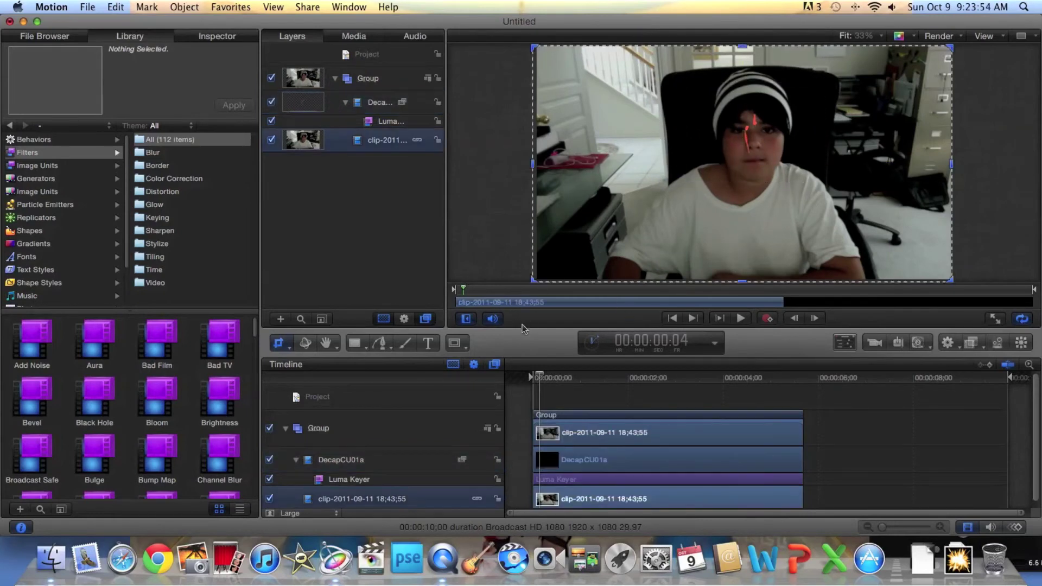
pyautogui.click(522, 401)
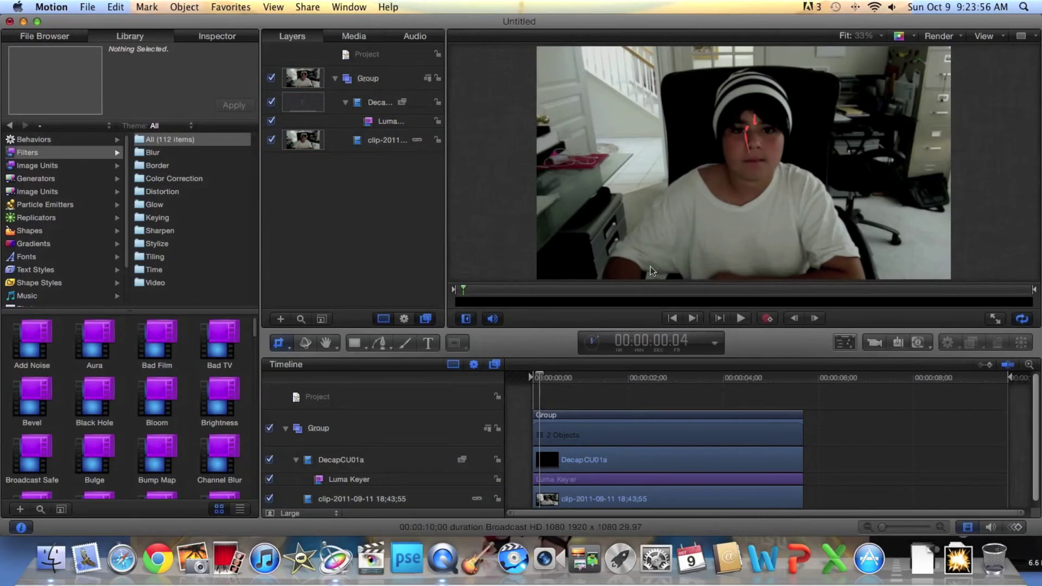
# Return DecapCU01a to Transform mode and move the blood effect down from the face to the chin and neck.
pyautogui.click(754, 150)
pyautogui.rightClick(745, 164)
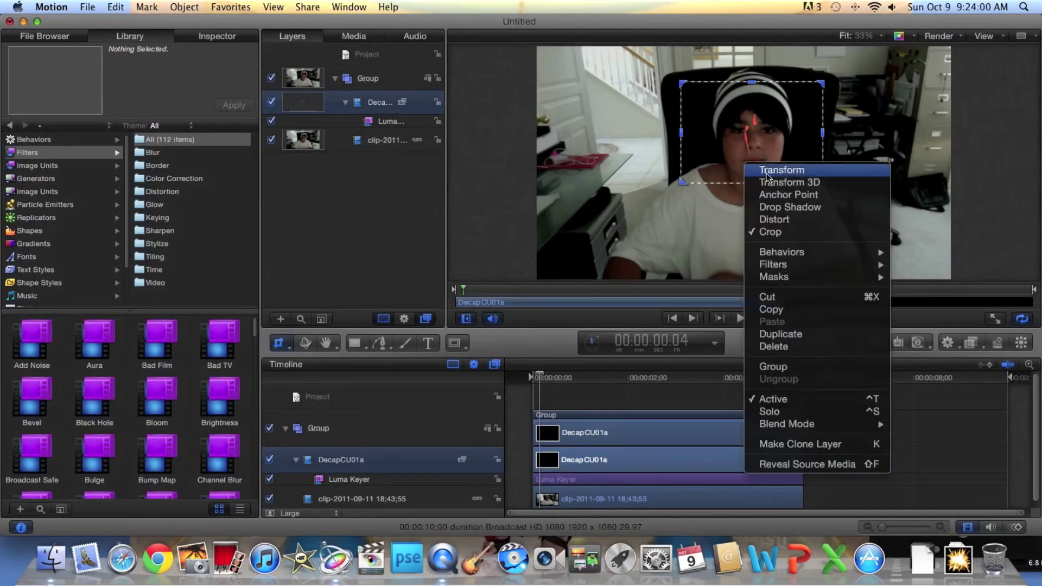
pyautogui.click(766, 170)
pyautogui.moveTo(752, 119); pyautogui.dragTo(745, 172)
pyautogui.click(576, 230)
pyautogui.click(505, 229)
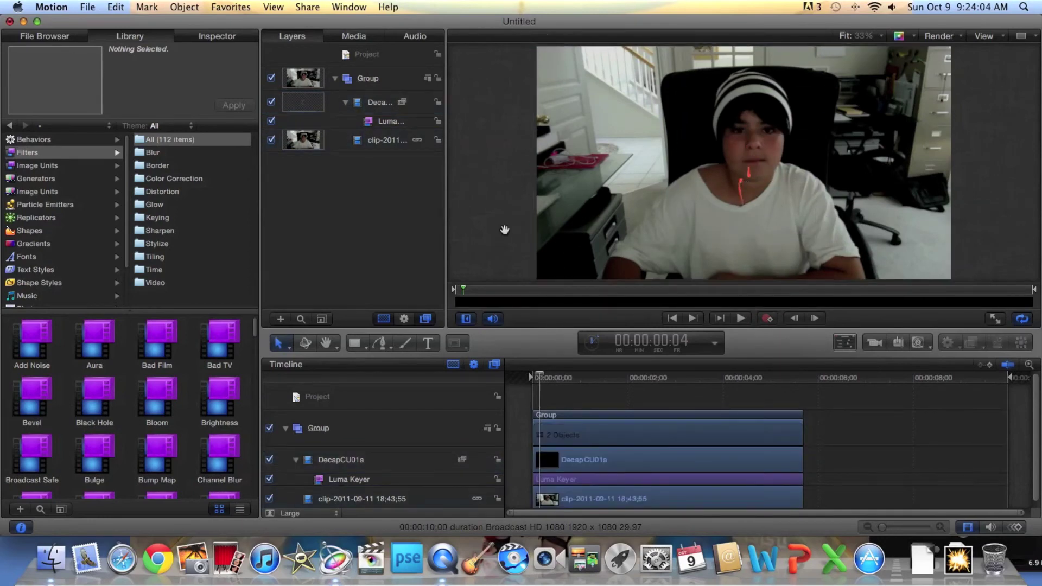
# Play back the repositioned blood effect and return the playhead to 00:00:00:00.
pyautogui.press('Home')
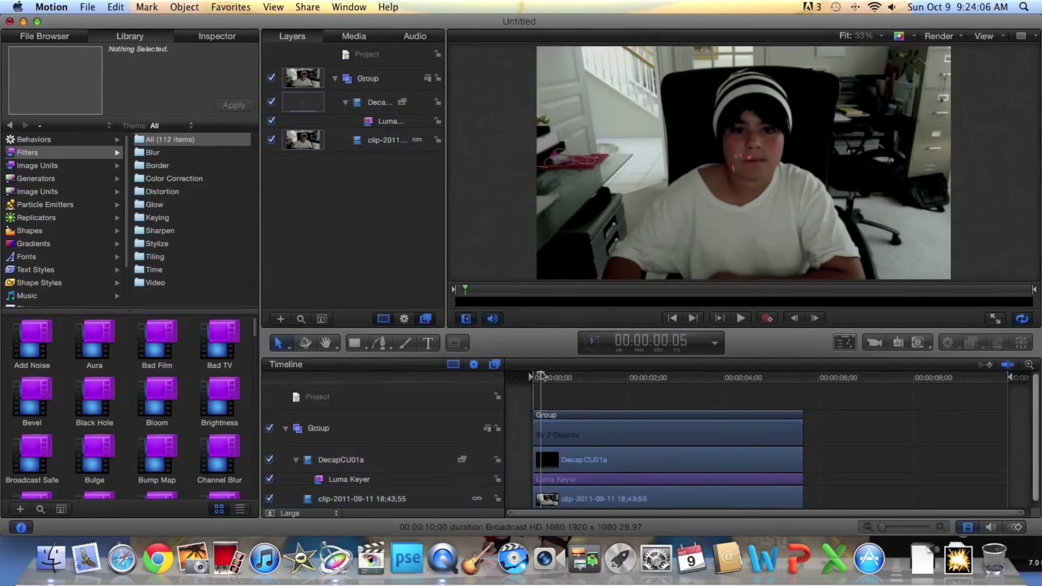
pyautogui.press('space')
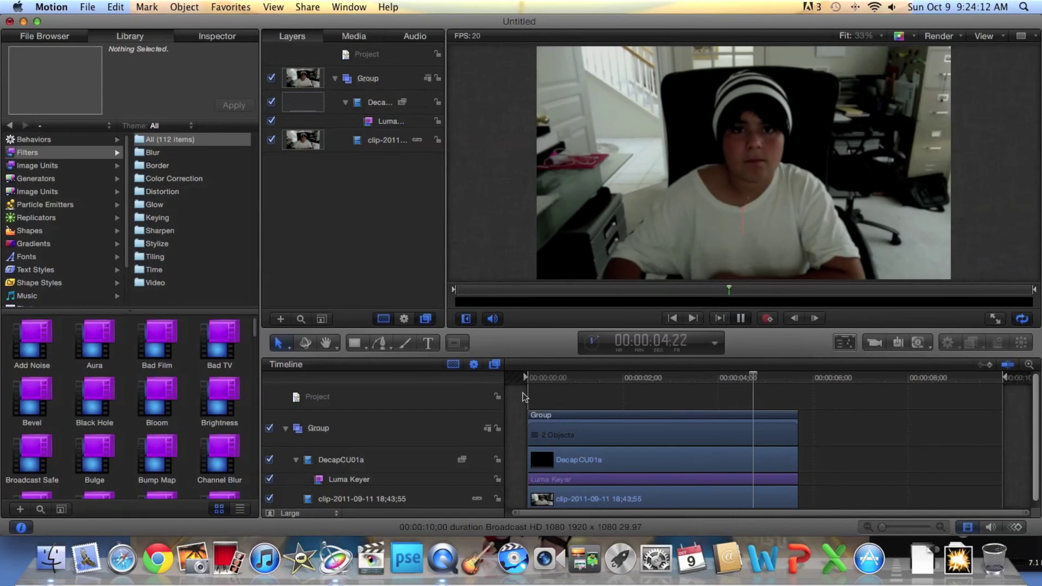
pyautogui.press('space')
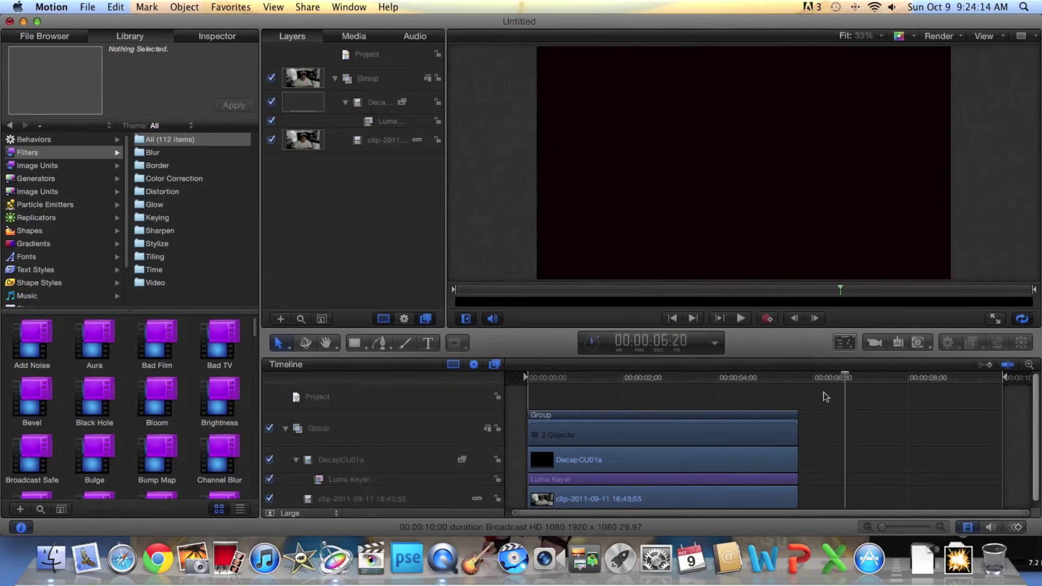
pyautogui.moveTo(845, 382); pyautogui.dragTo(523, 424)
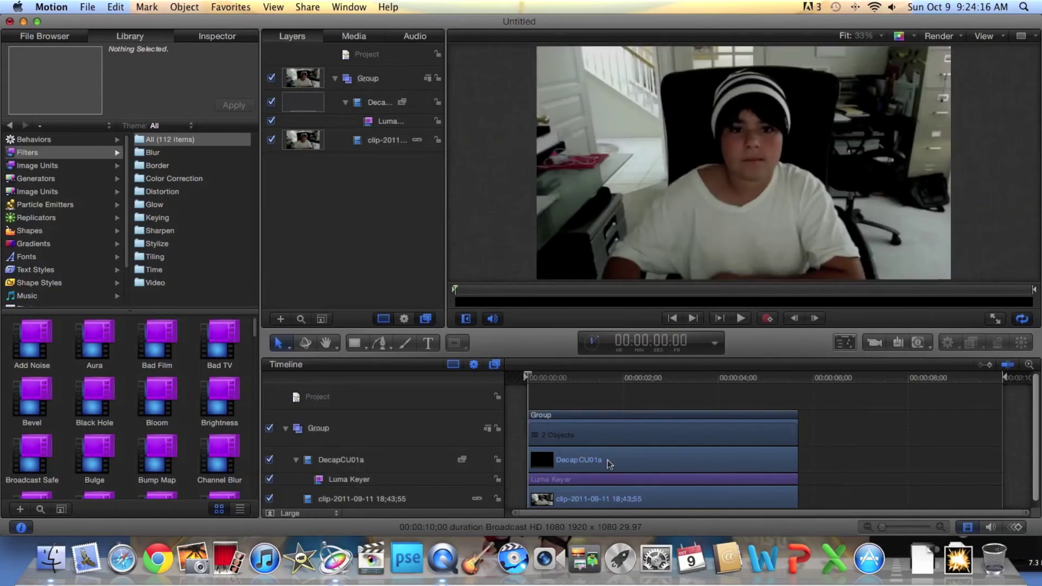
# With the playhead at 00:00:01:00, enlarge DecapCU01a and reposition it so the blood starts at the side of the neck.
pyautogui.click(618, 462)
pyautogui.moveTo(525, 378); pyautogui.dragTo(576, 378)
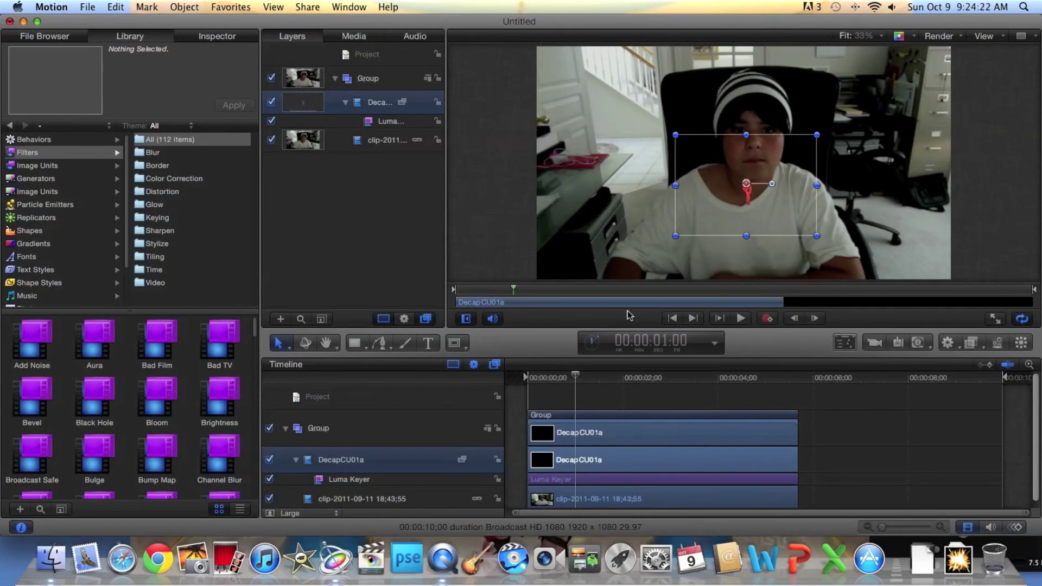
pyautogui.moveTo(675, 236); pyautogui.dragTo(725, 201)
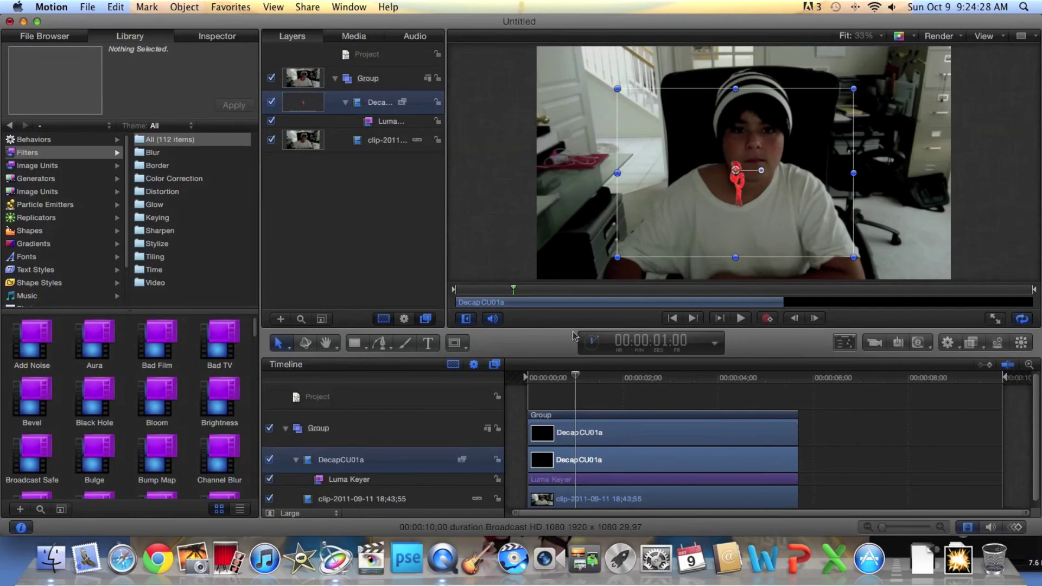
pyautogui.click(514, 415)
# Play back the composite with the enlarged blood effect and return the playhead to the project start.
pyautogui.press('space')
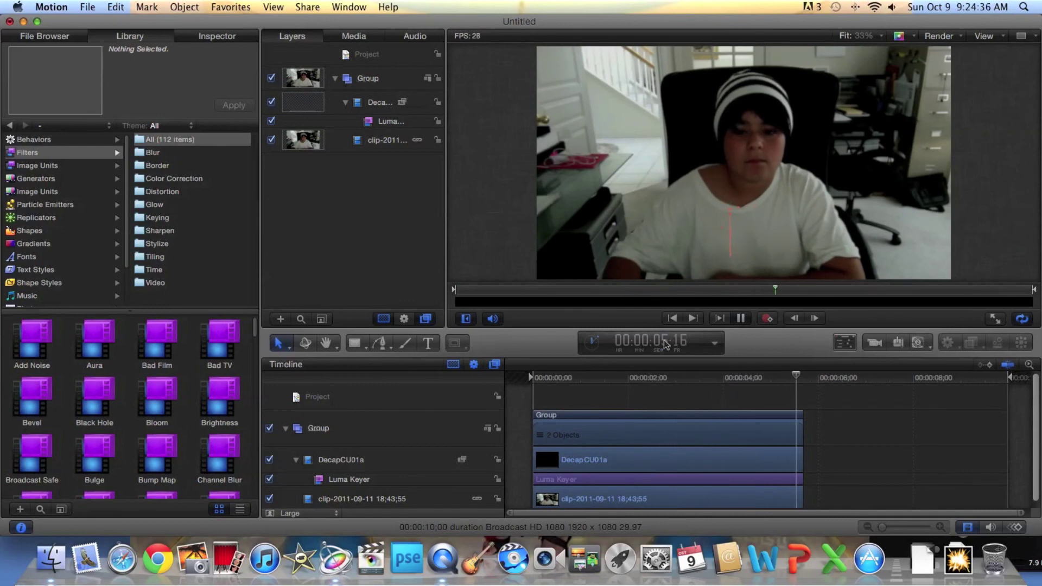
pyautogui.press('space')
pyautogui.press('Home')
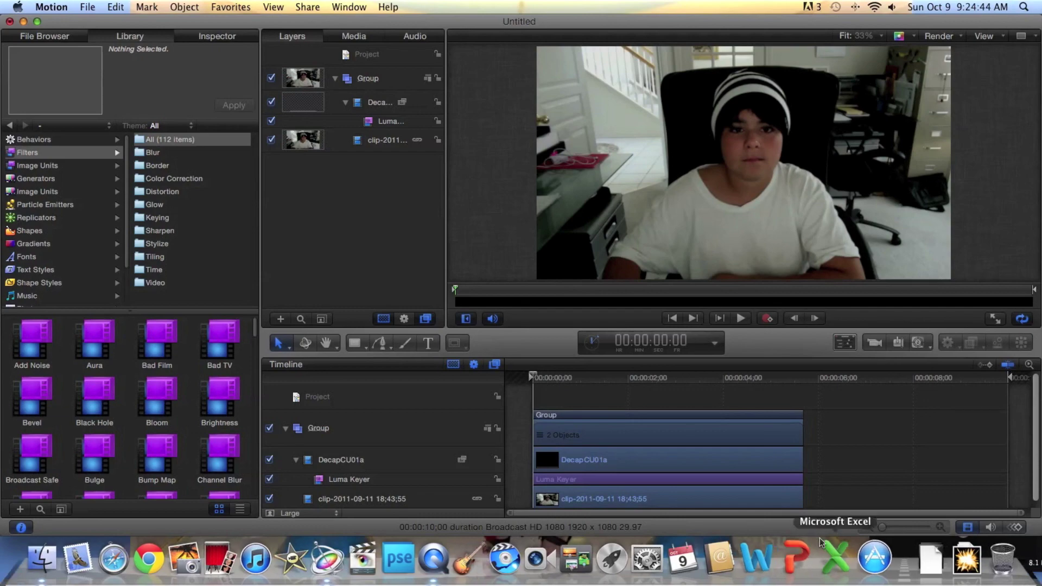
# Move the project window aside and stop the audio recording in QuickTime Player.
pyautogui.moveTo(812, 24); pyautogui.dragTo(581, 24)
pyautogui.click(954, 482)
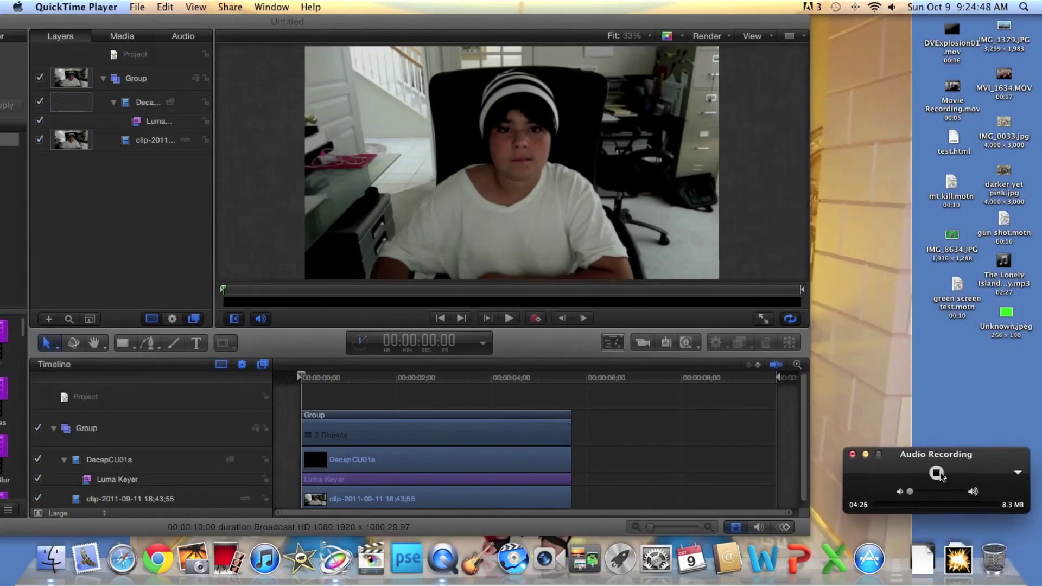